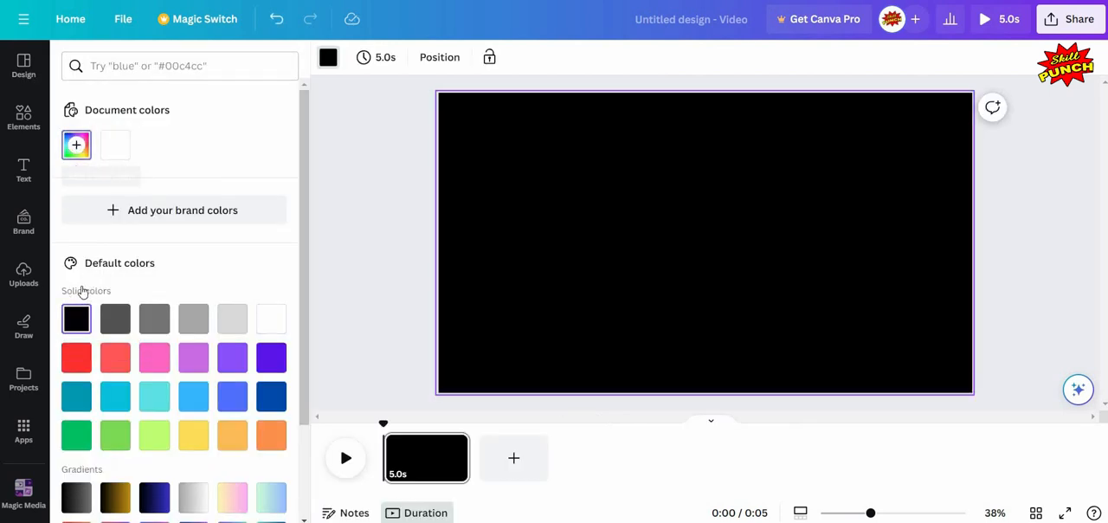
left_click(76, 146)
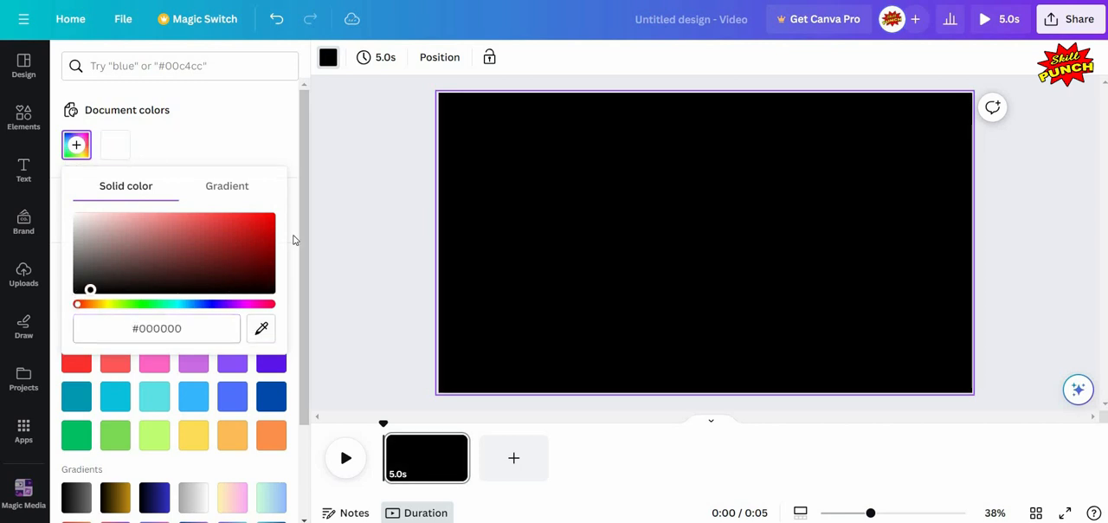
key("Escape")
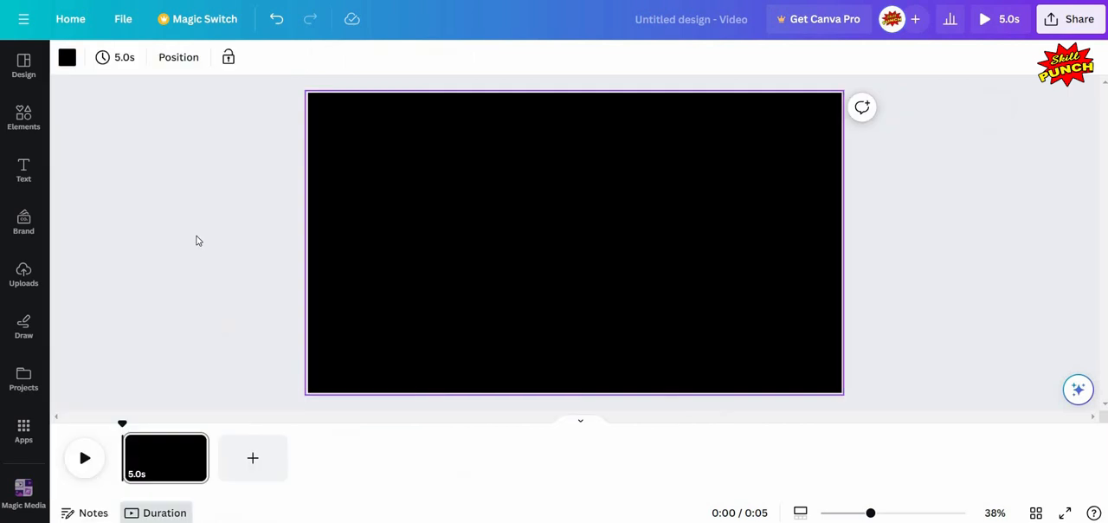
- Search the elements library for "empty studio" and limit the results to photos
left_click(32, 127)
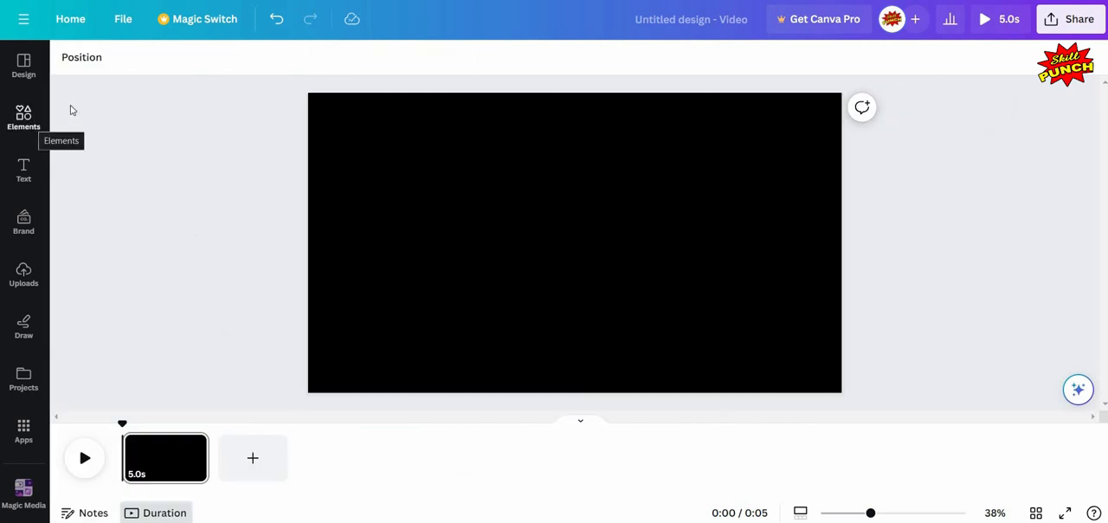
left_click(125, 68)
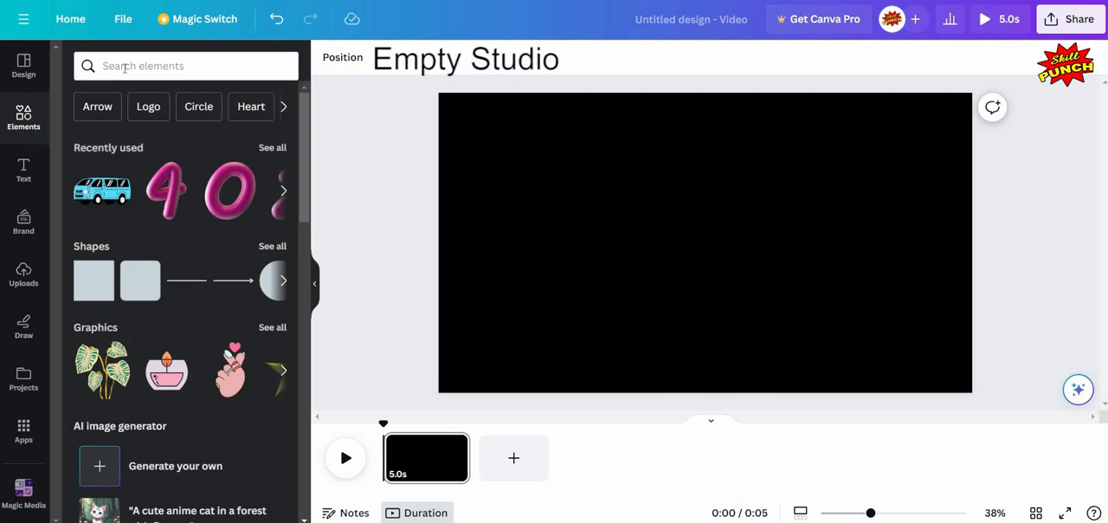
type("e")
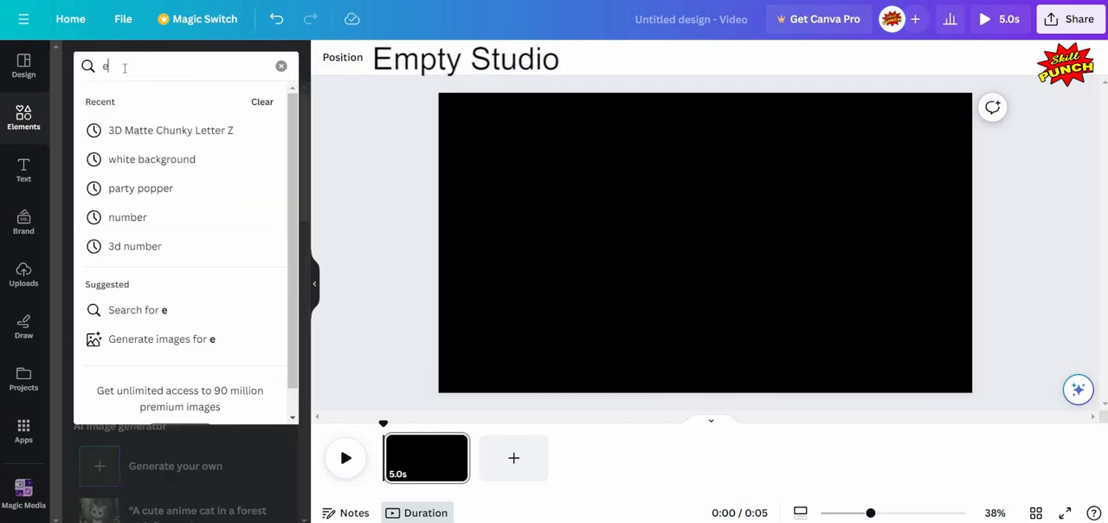
type("mpty s")
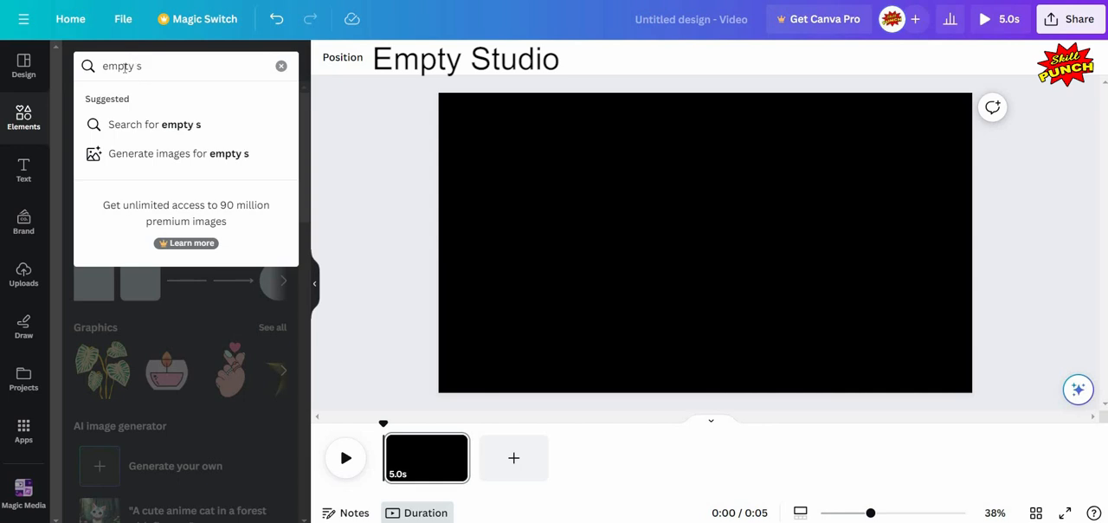
type("tudio")
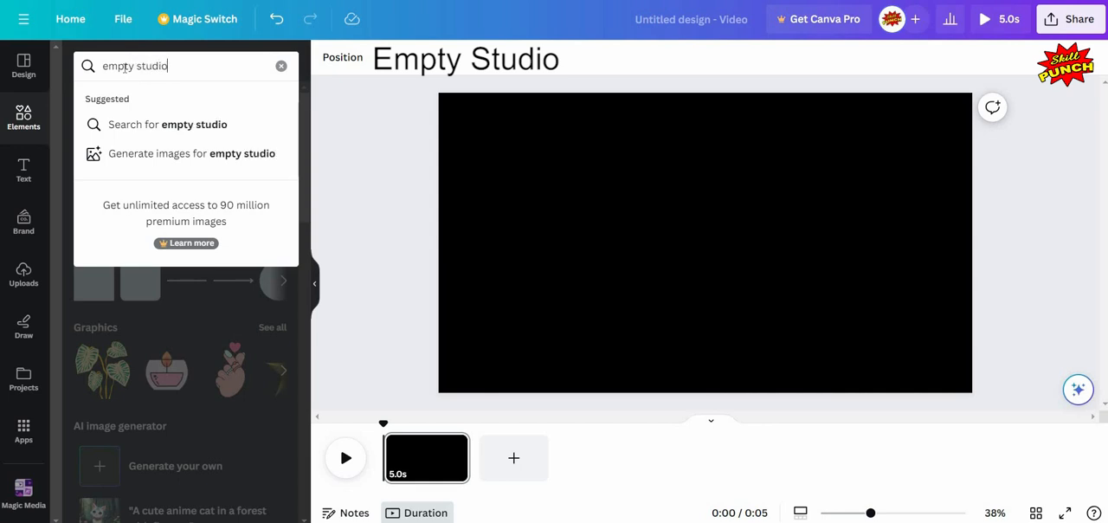
left_click(190, 126)
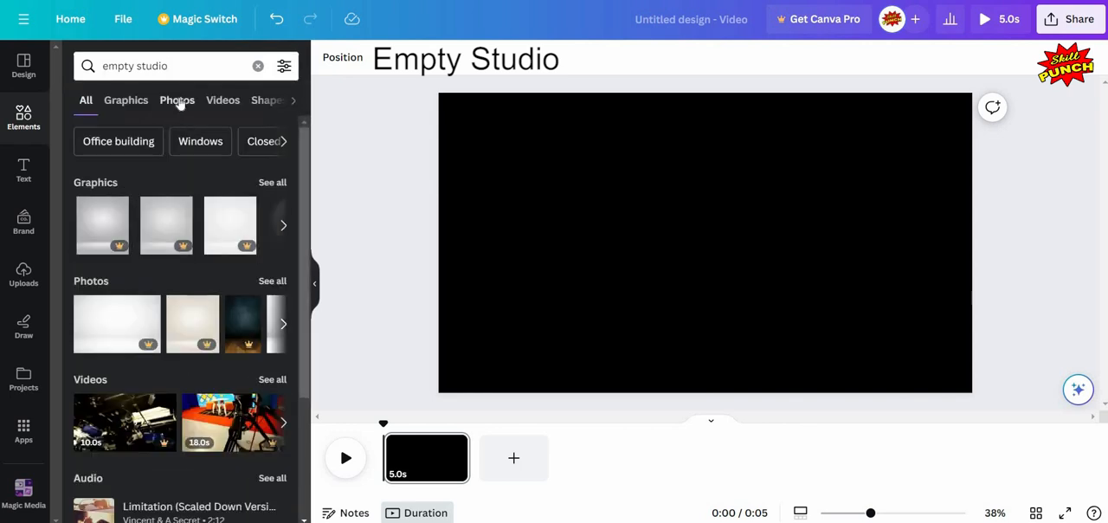
left_click(177, 100)
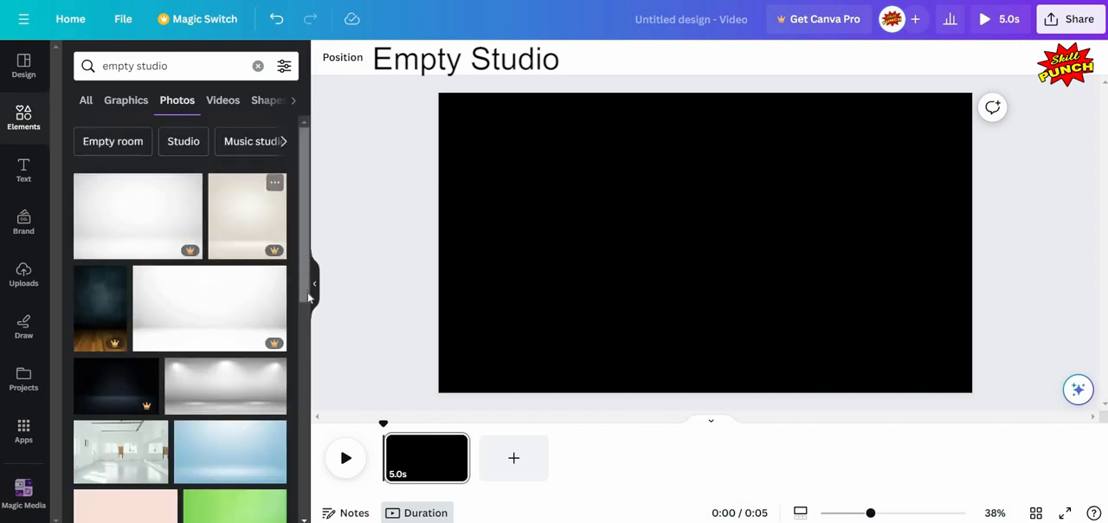
- Add the free "Empty Studio with Spotlights" photo to the black page
scroll(307, 309, "down", 3)
scroll(307, 318, "down", 2)
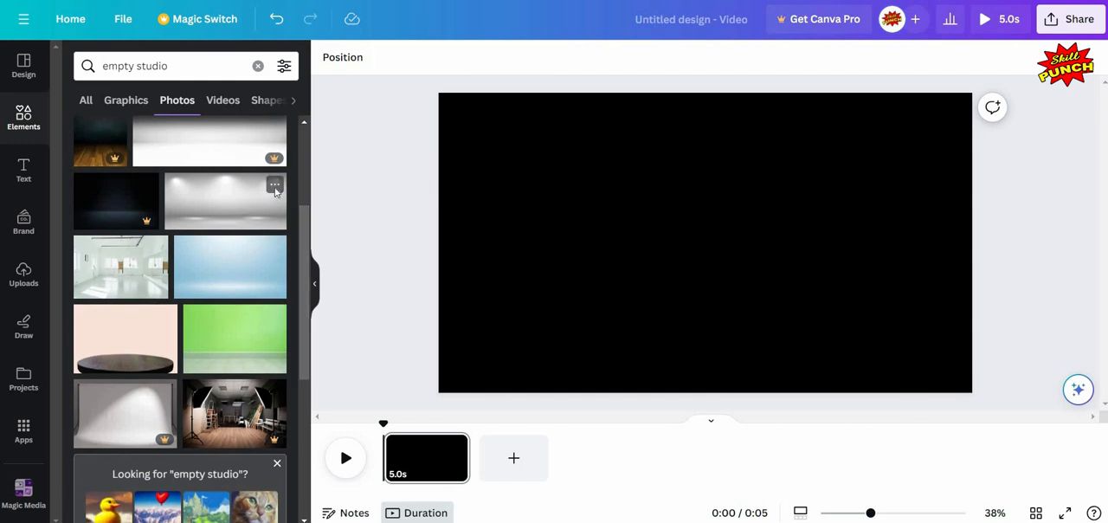
left_click(274, 185)
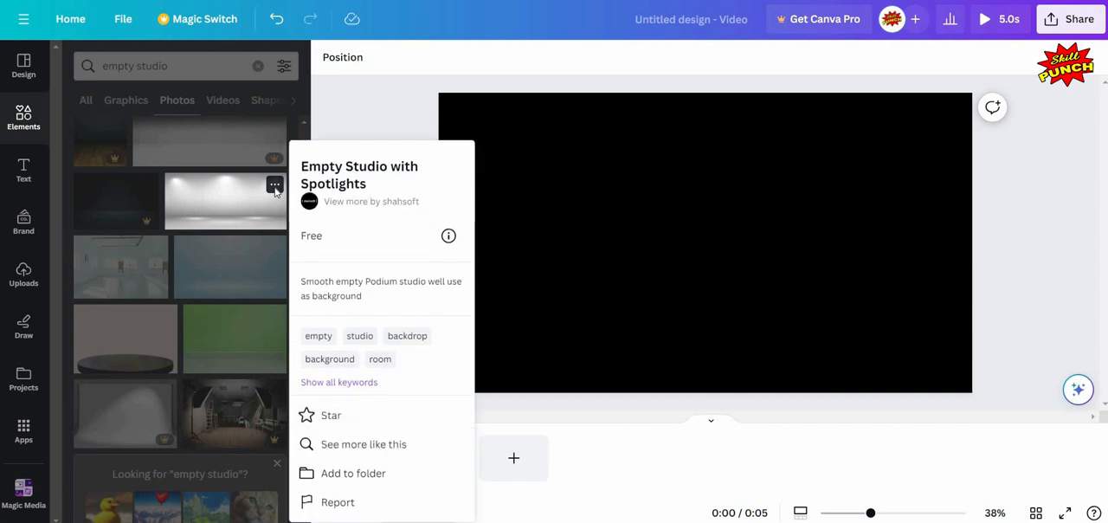
left_click(221, 207)
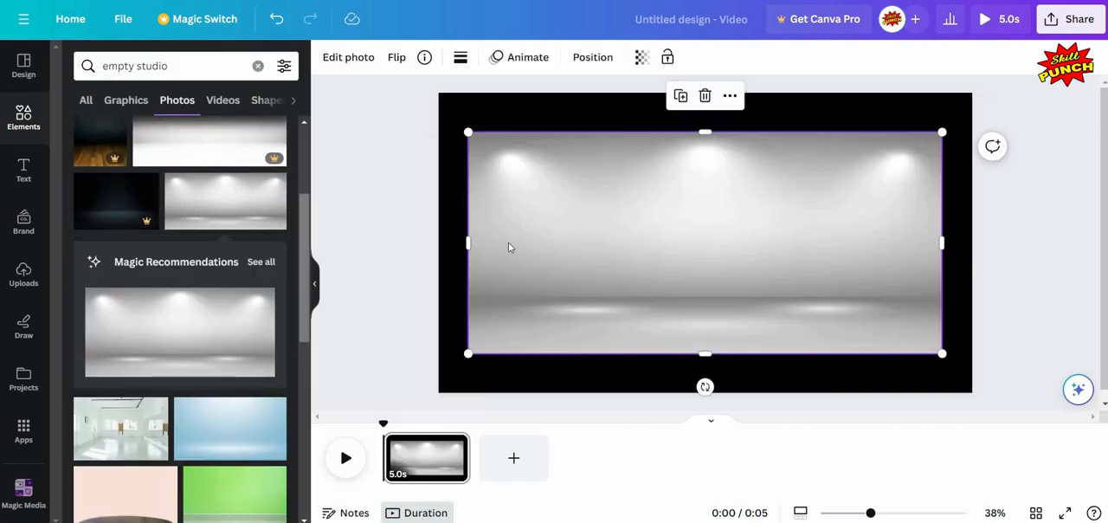
left_click(315, 287)
- Move the studio photo to the page's upper-left corner and enlarge it to fill the whole page at 1,920 × 1,080
left_click_drag(478, 208, 449, 169)
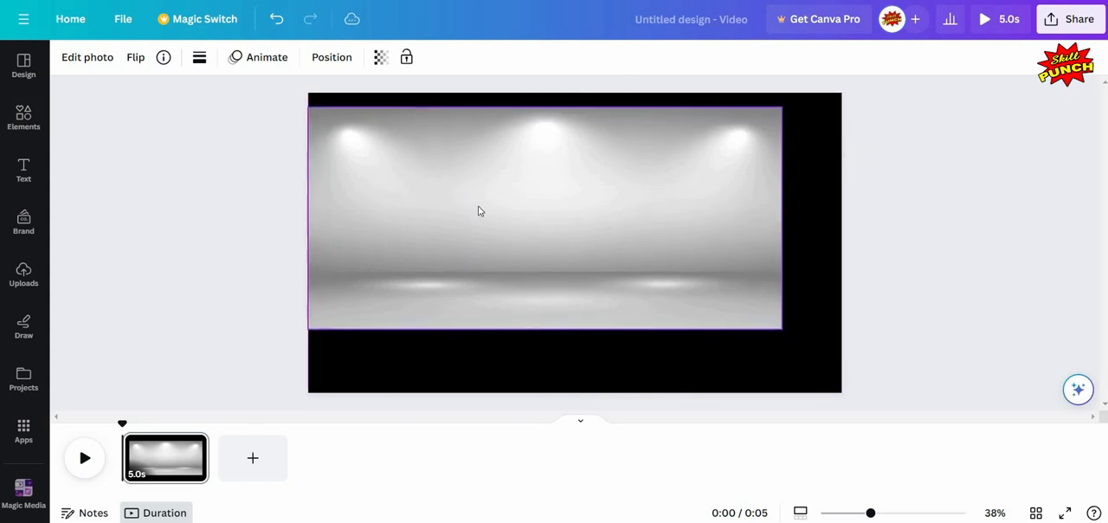
left_click_drag(783, 318, 574, 345)
left_click_drag(566, 386, 567, 394)
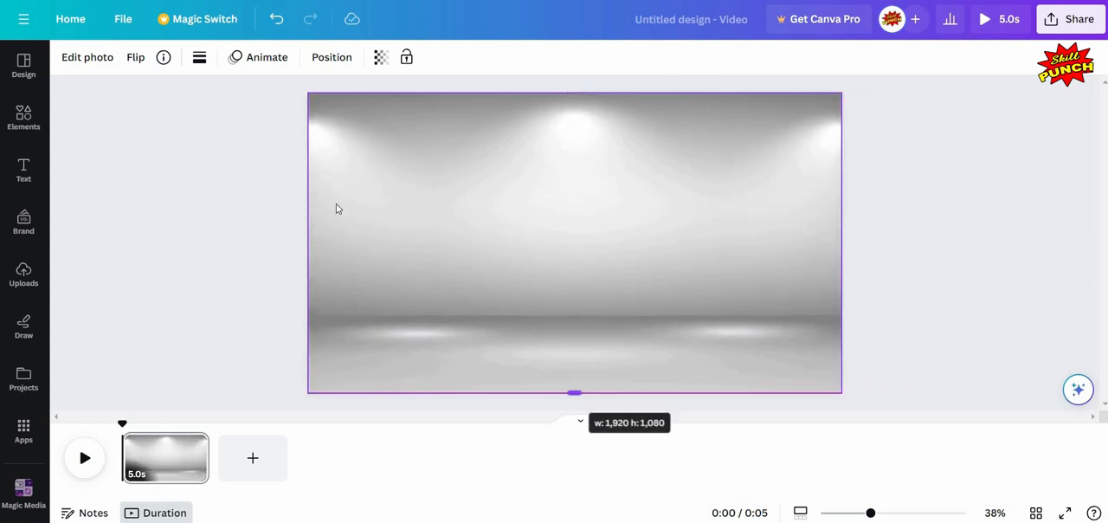
key("Escape")
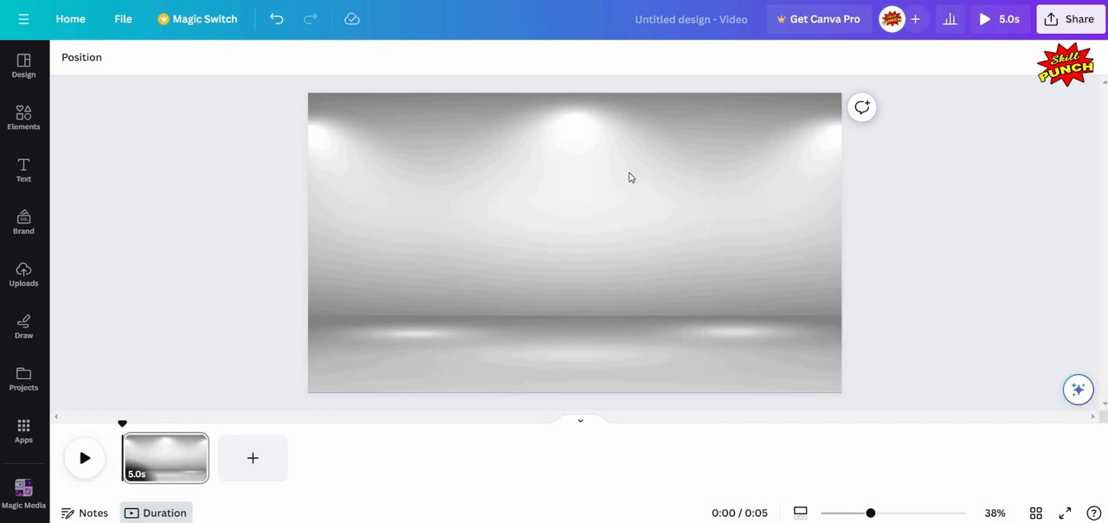
- Crop the studio photo from its upper edge down to the floor strip, about 274 px high
left_click(575, 97)
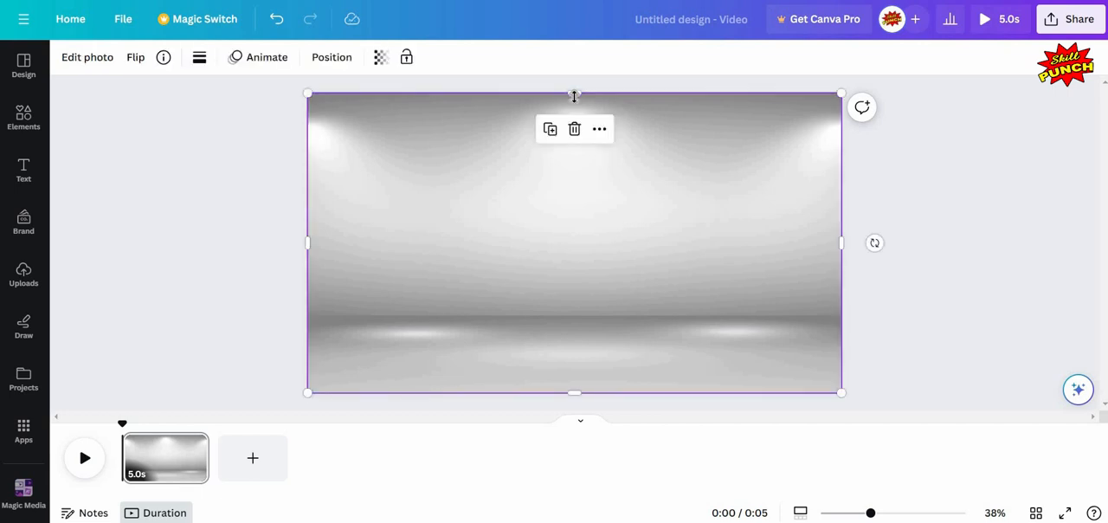
left_click_drag(573, 101, 575, 319)
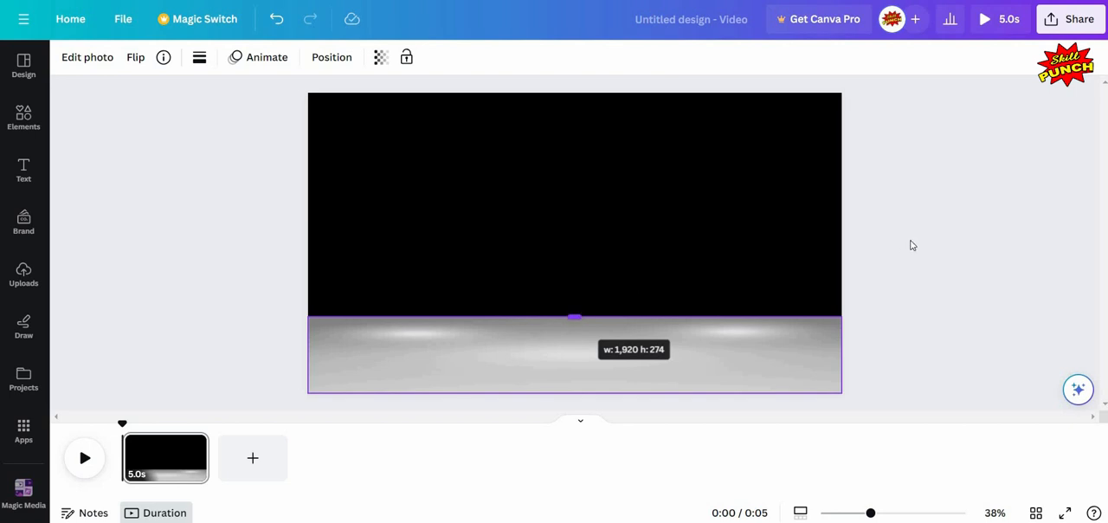
left_click(920, 223)
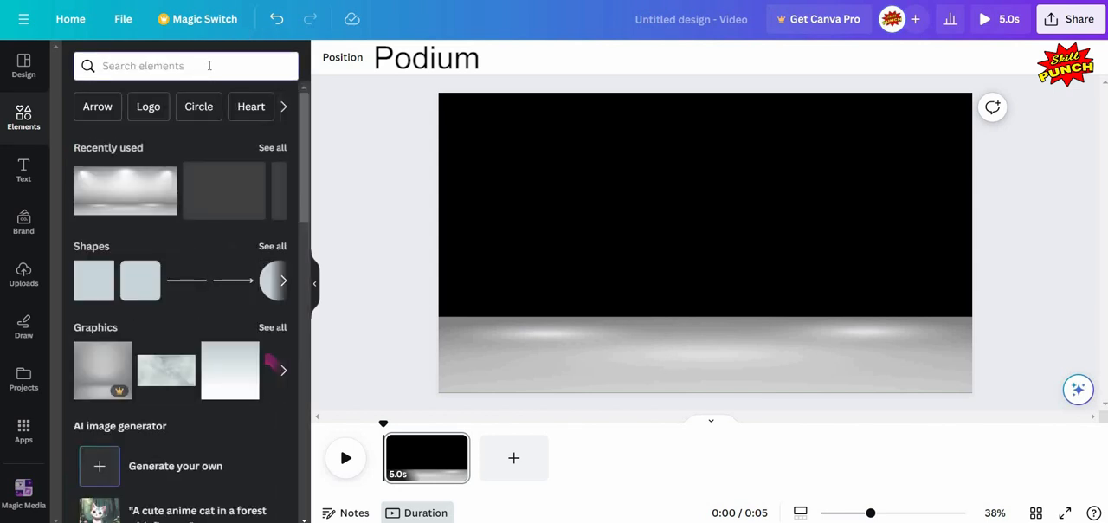
- Search the elements library for "podium" and limit the results to graphics
type("pod")
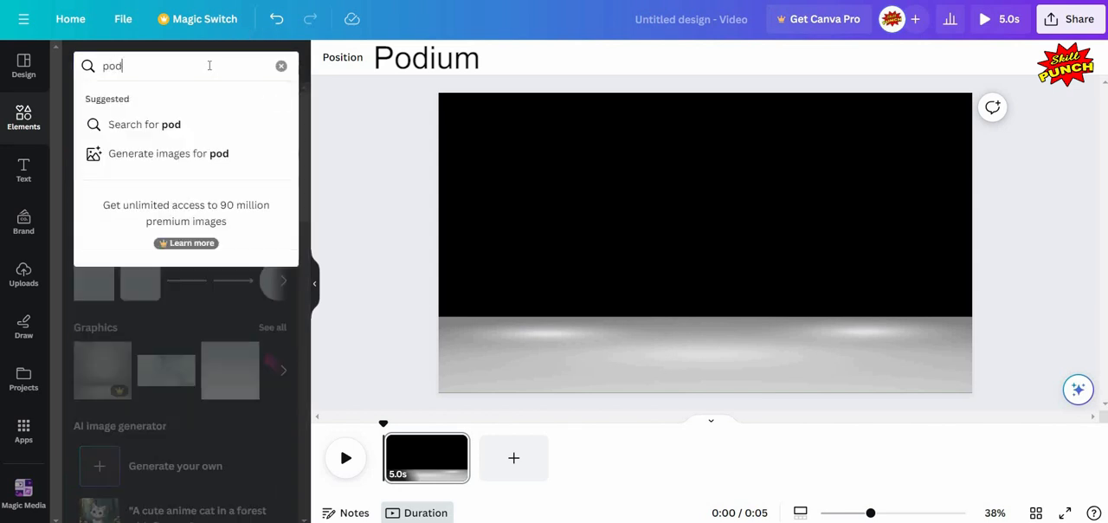
type("ium")
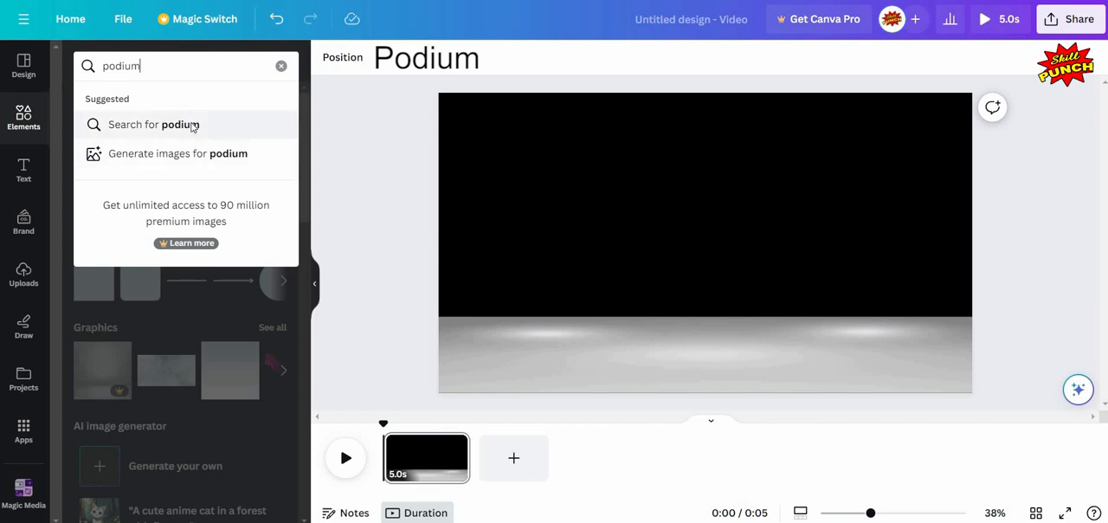
left_click(192, 126)
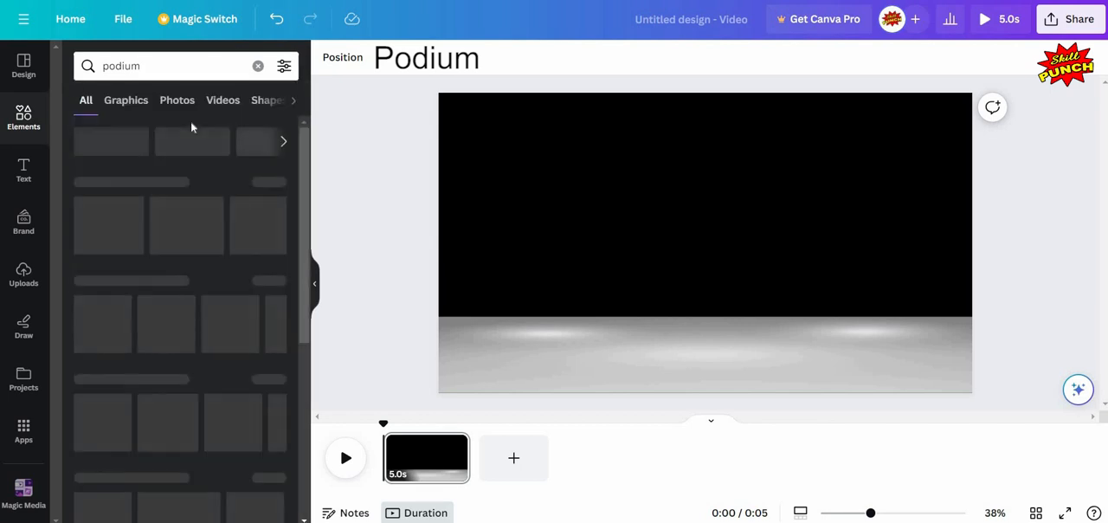
left_click(126, 101)
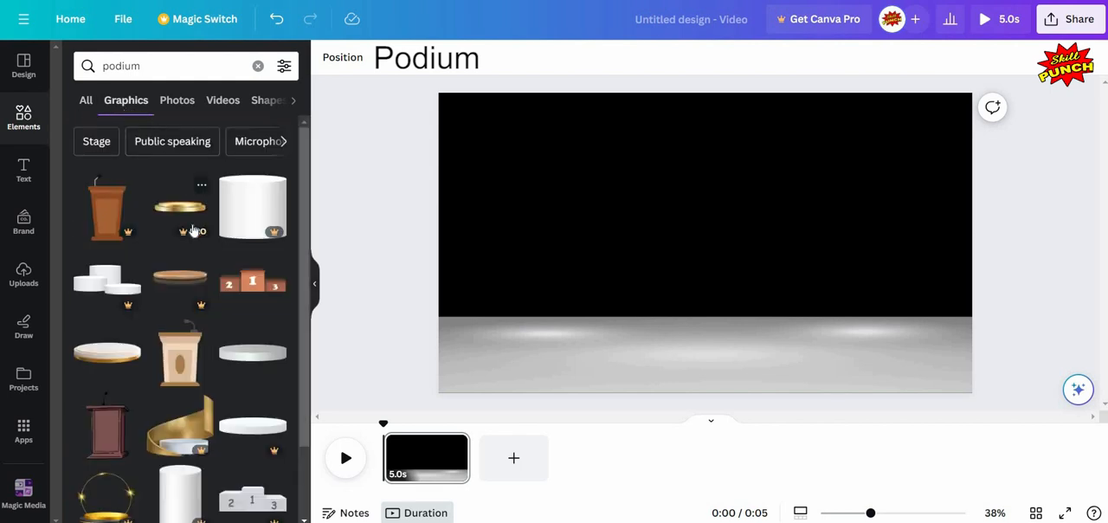
- Add the free "3D Round Podium" graphic with the white top and gold base to the page
scroll(194, 232, "down", 3)
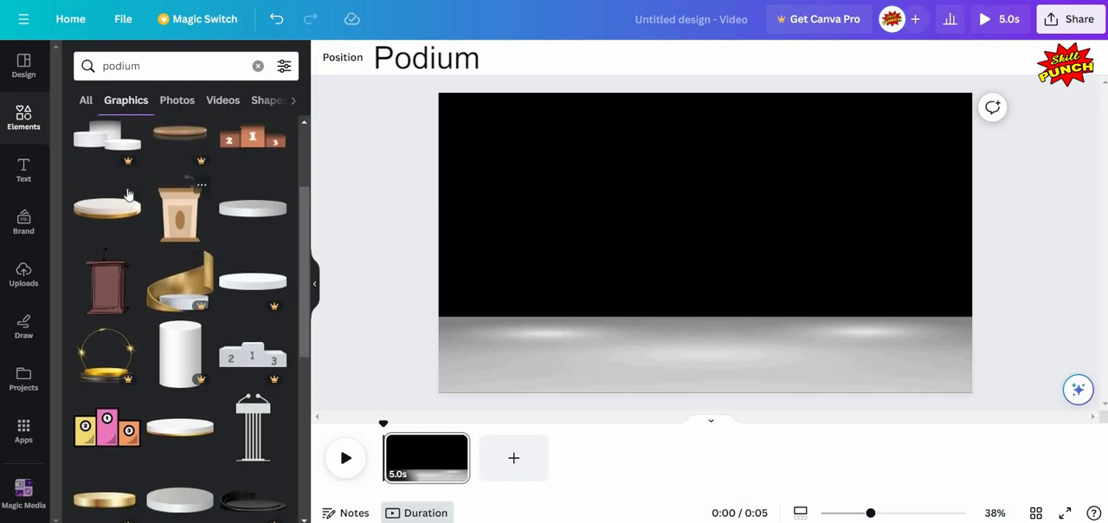
left_click(129, 189)
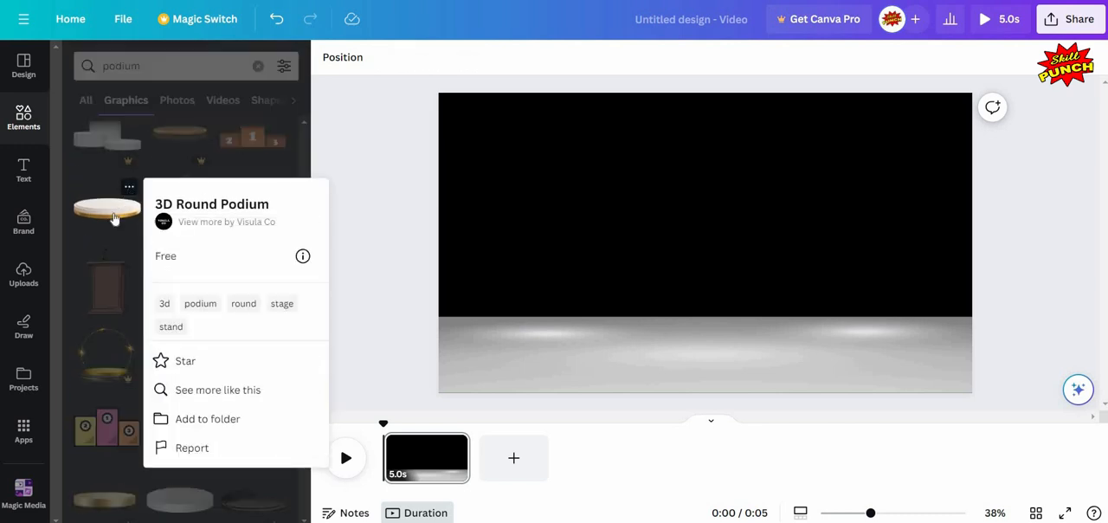
left_click(113, 218)
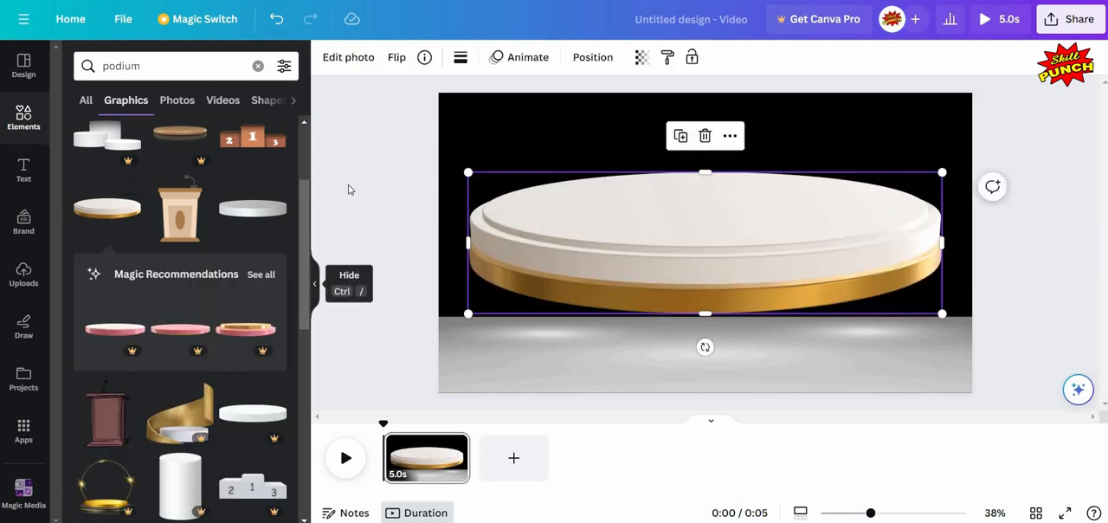
key("ctrl+slash")
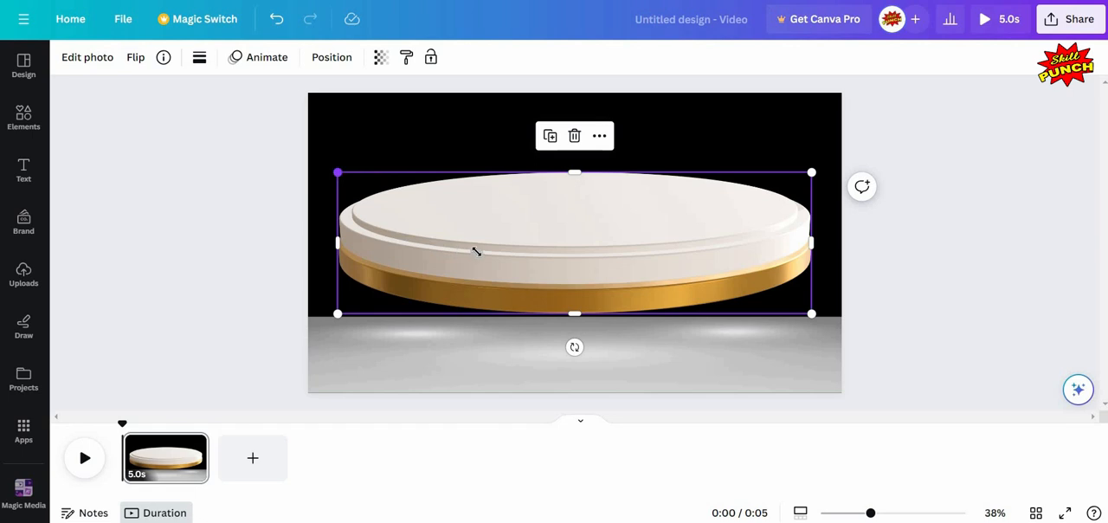
- Shrink the podium to about 934 × 279 px and center it horizontally on the grey floor
left_click_drag(475, 251, 585, 294)
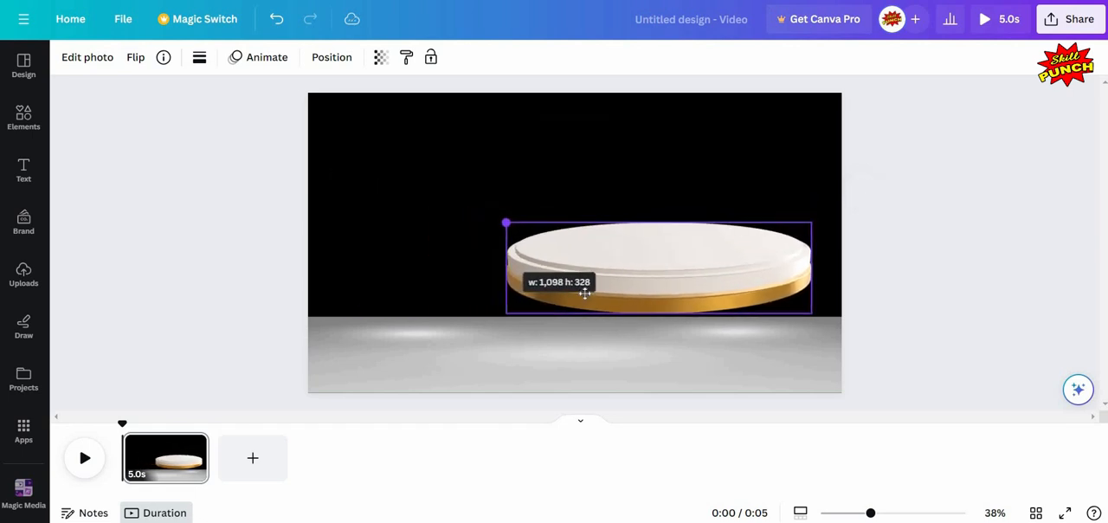
left_click_drag(660, 260, 583, 323)
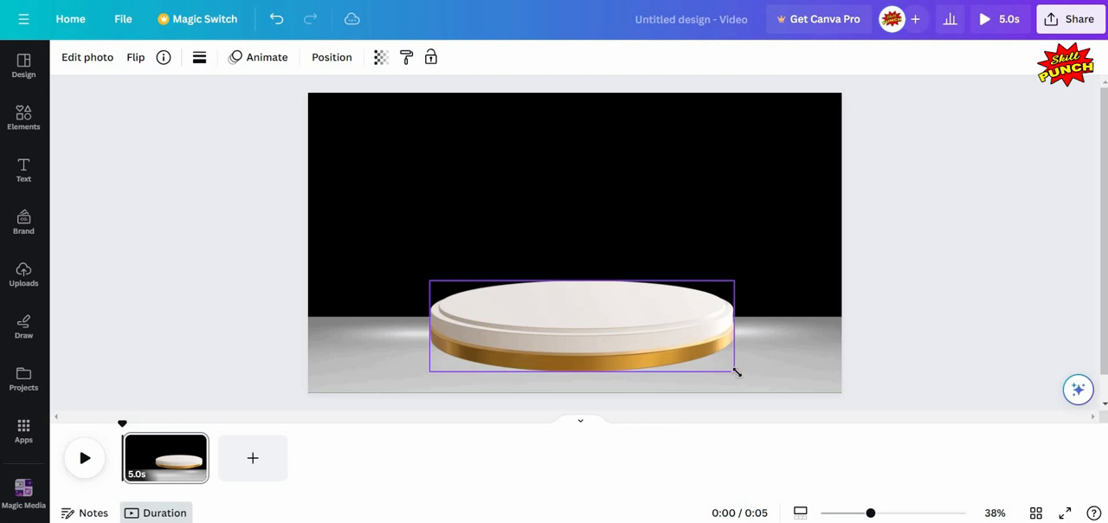
left_click_drag(735, 372, 688, 357)
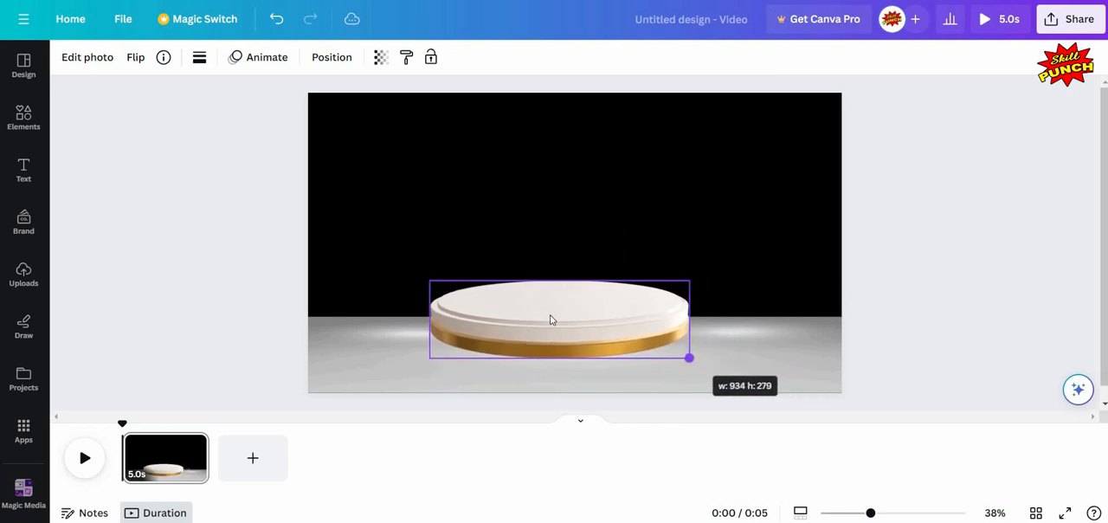
mouse_move(565, 319)
left_mouse_down()
mouse_move(582, 325)
mouse_move(569, 322)
left_mouse_up()
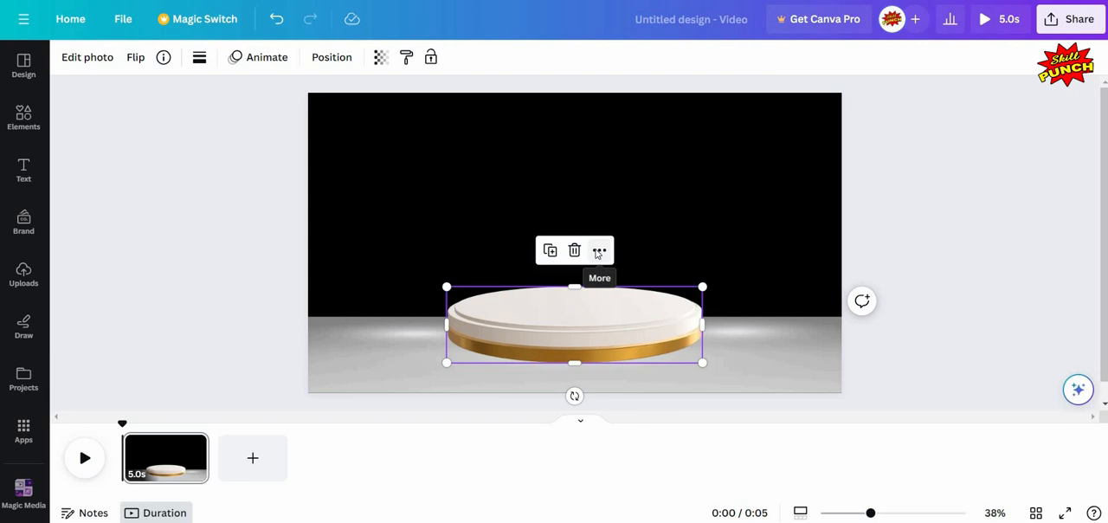
- Duplicate the podium, shrink the copy to about 713 × 213 px and stack it on top of the original
left_click(599, 250)
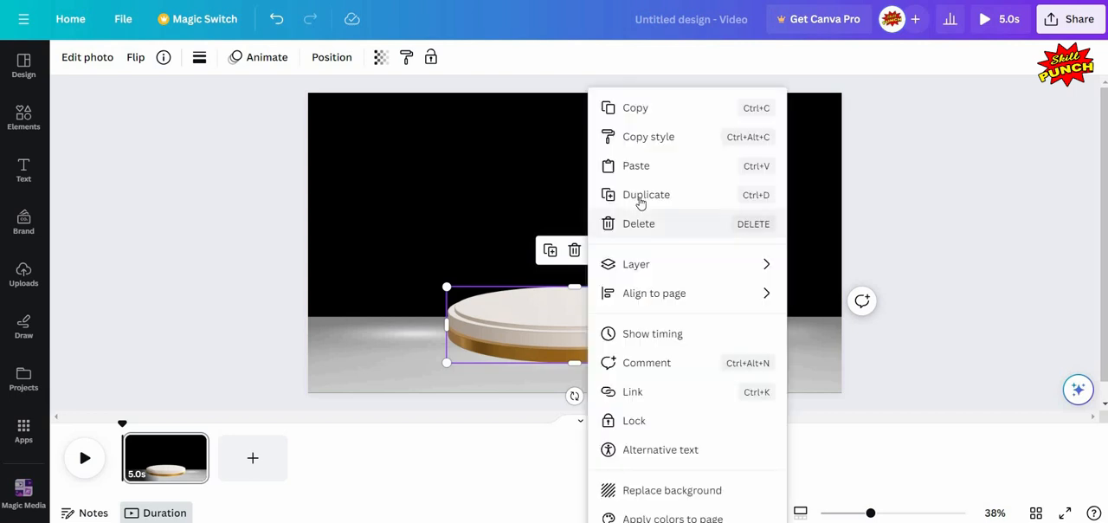
left_click(568, 317)
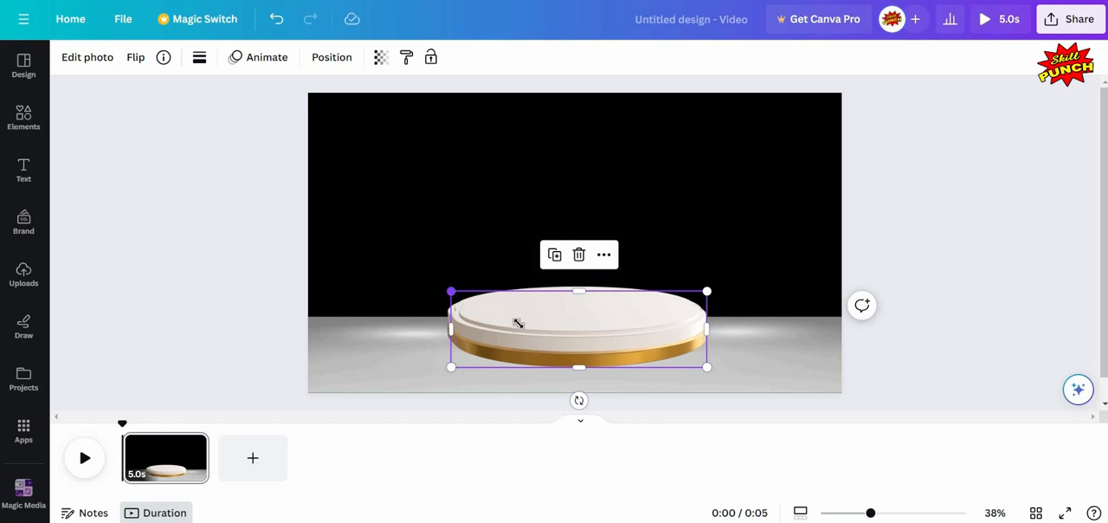
left_click_drag(450, 291, 507, 307)
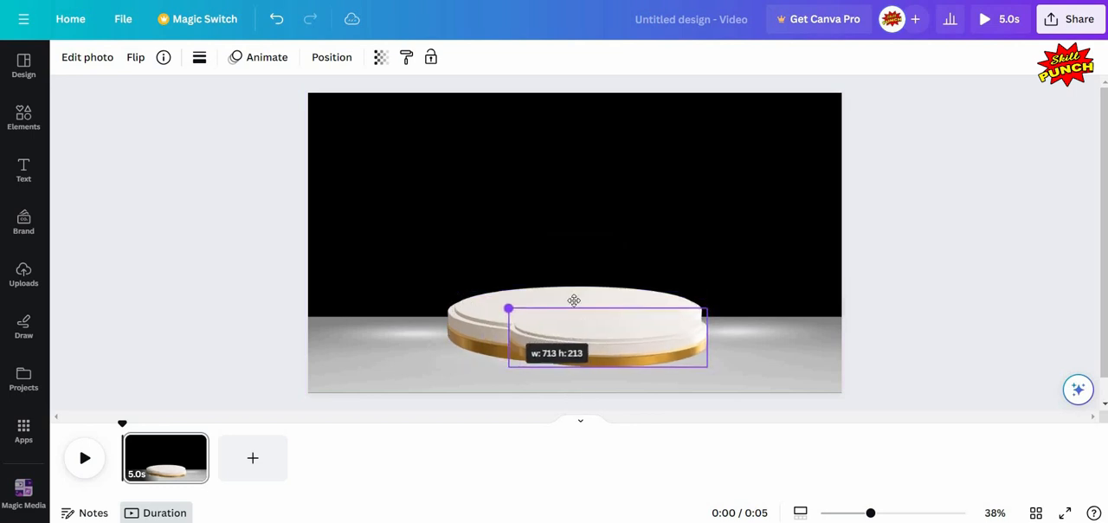
left_click_drag(615, 338, 575, 289)
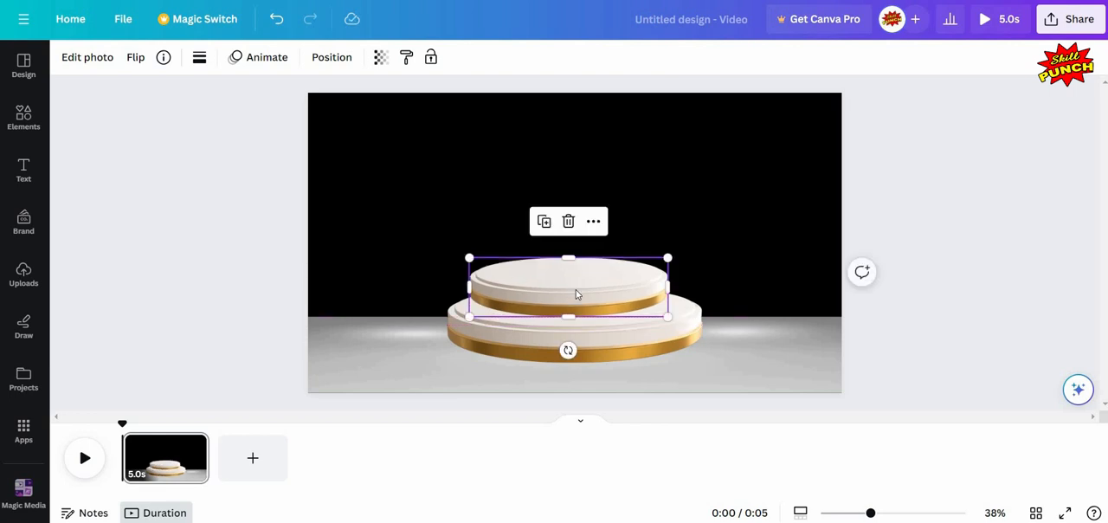
- Duplicate the middle podium, shrink the copy to about 474 × 142 px and stack it on top as the third tier
left_click(593, 223)
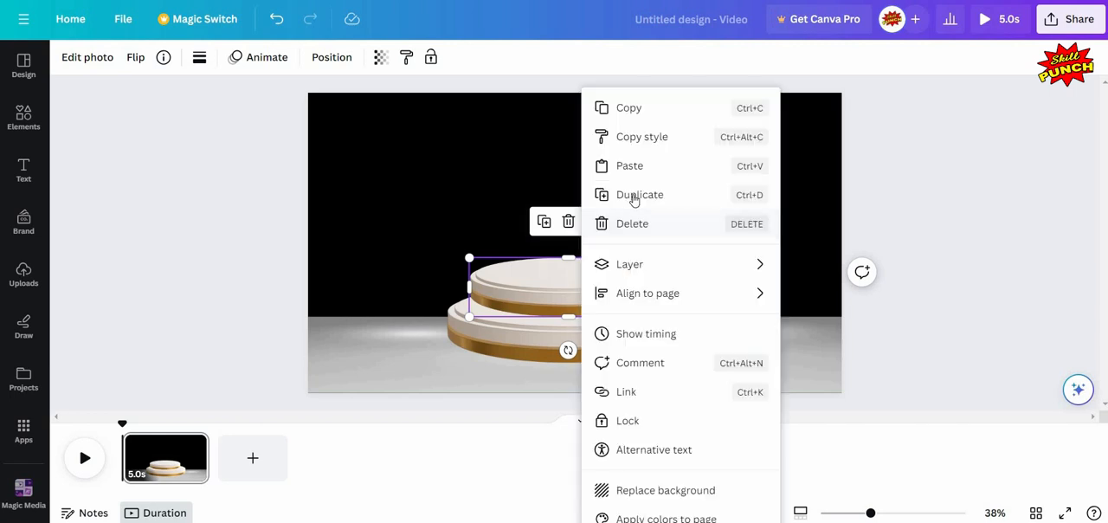
left_click(633, 208)
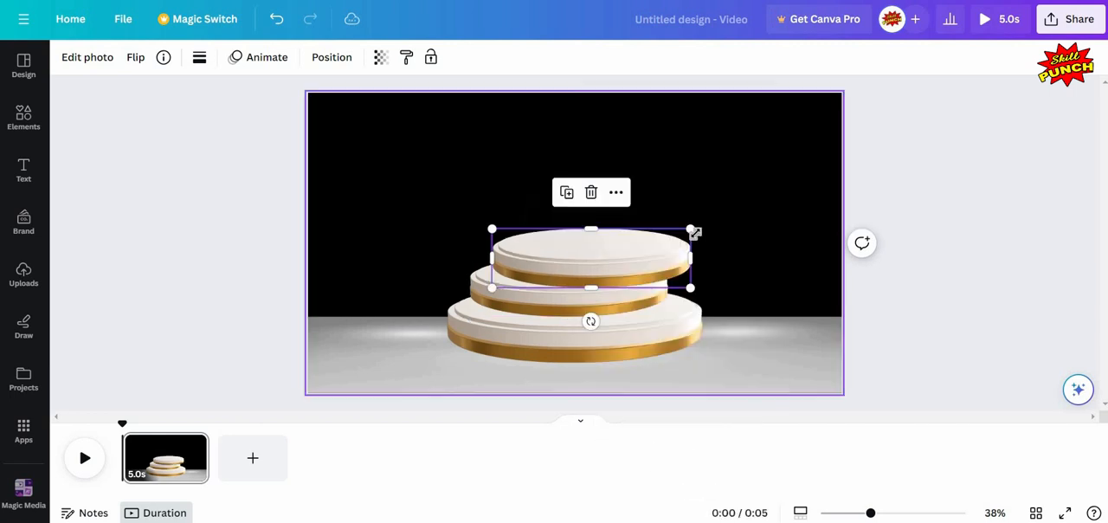
left_click_drag(689, 228, 586, 260)
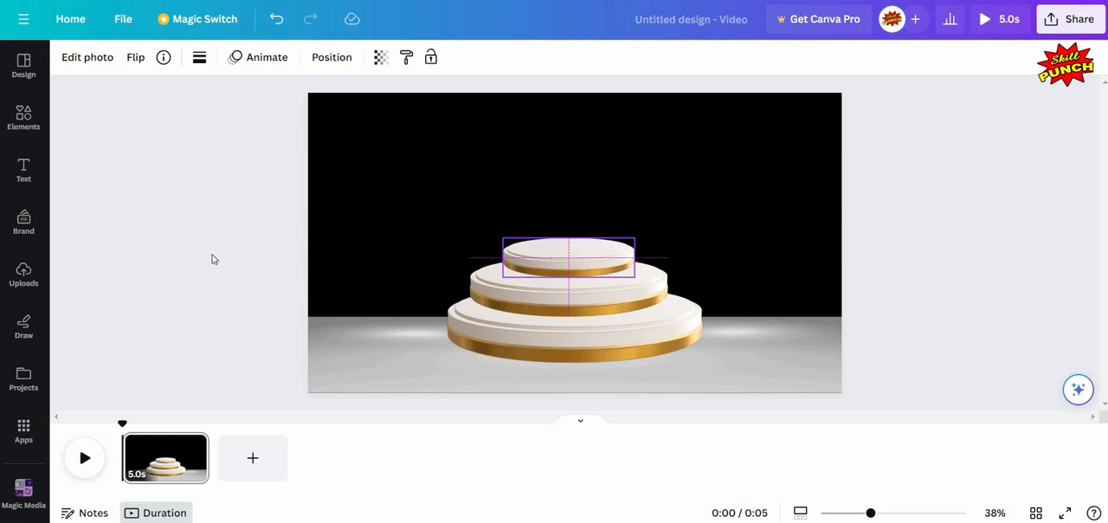
left_click(169, 253)
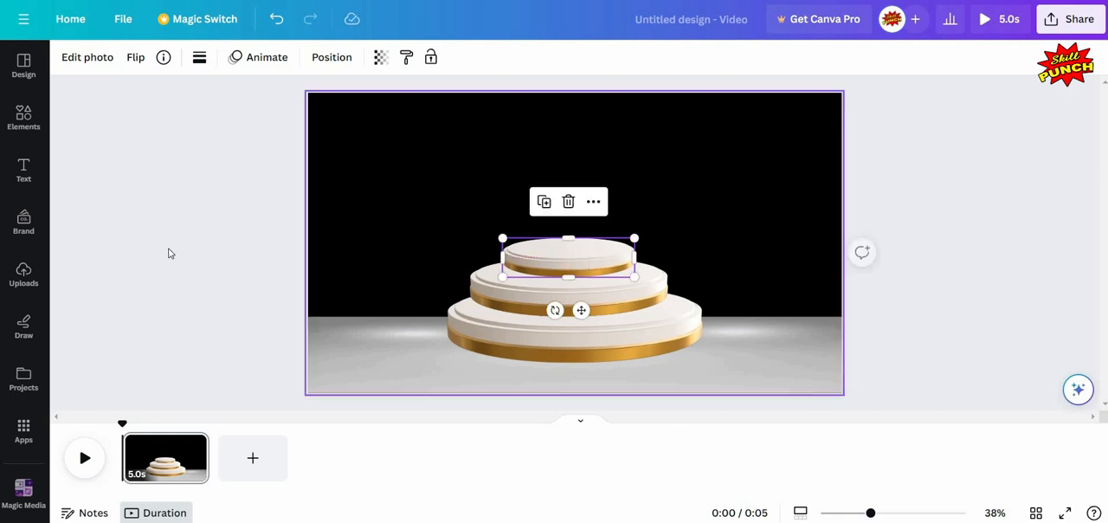
- Center the top, middle and bottom podiums horizontally on the page
left_click(573, 259)
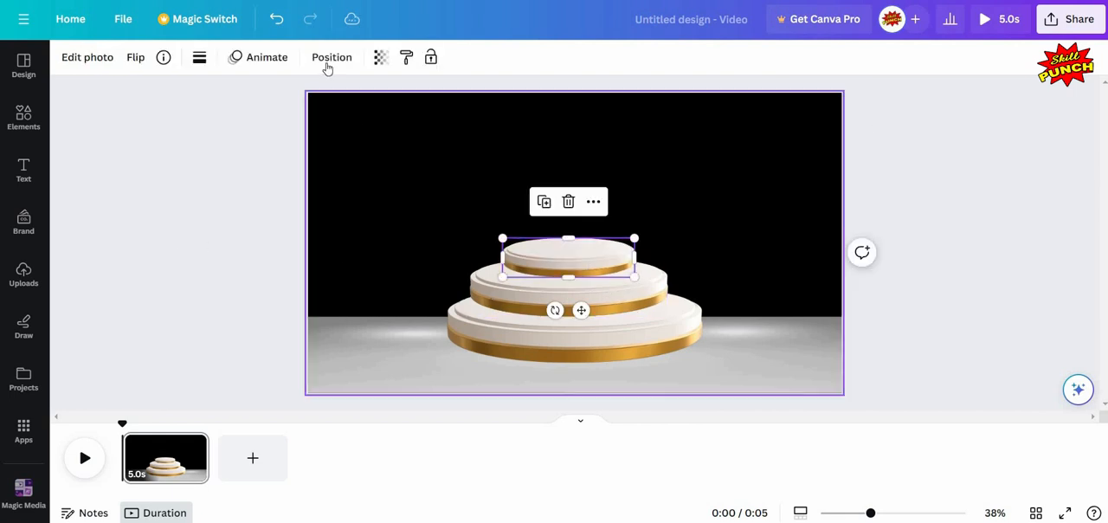
left_click(330, 61)
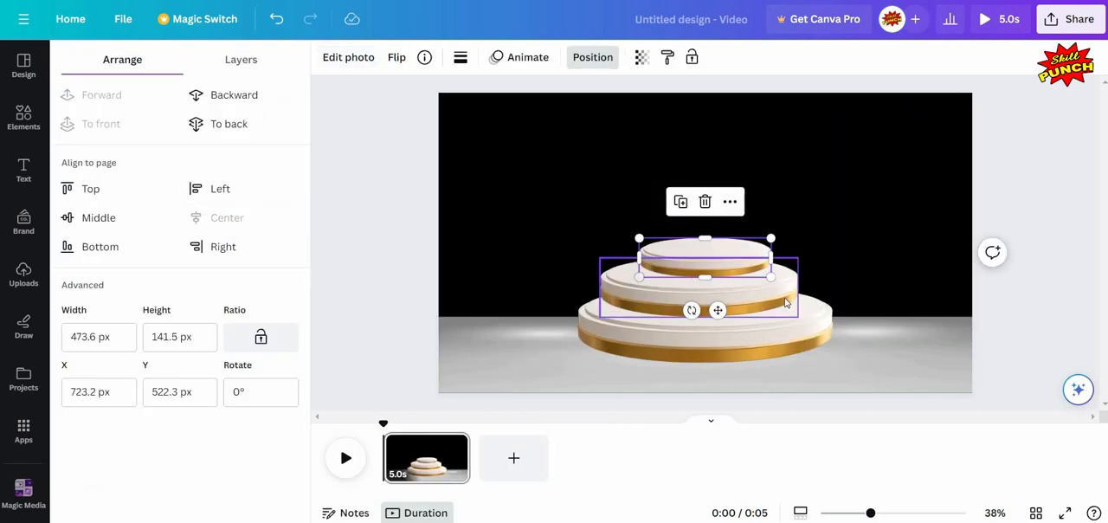
left_click(232, 220)
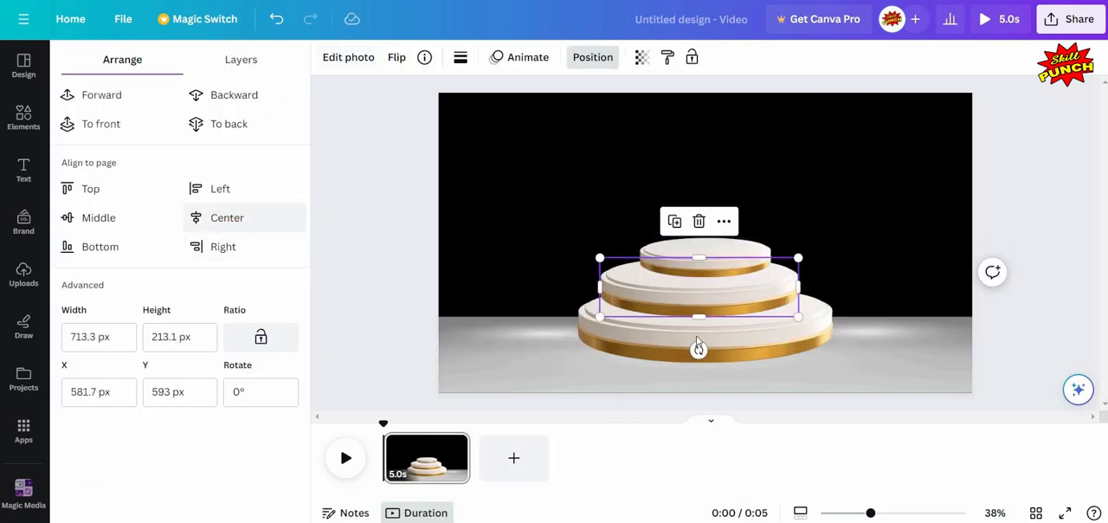
left_click(755, 357)
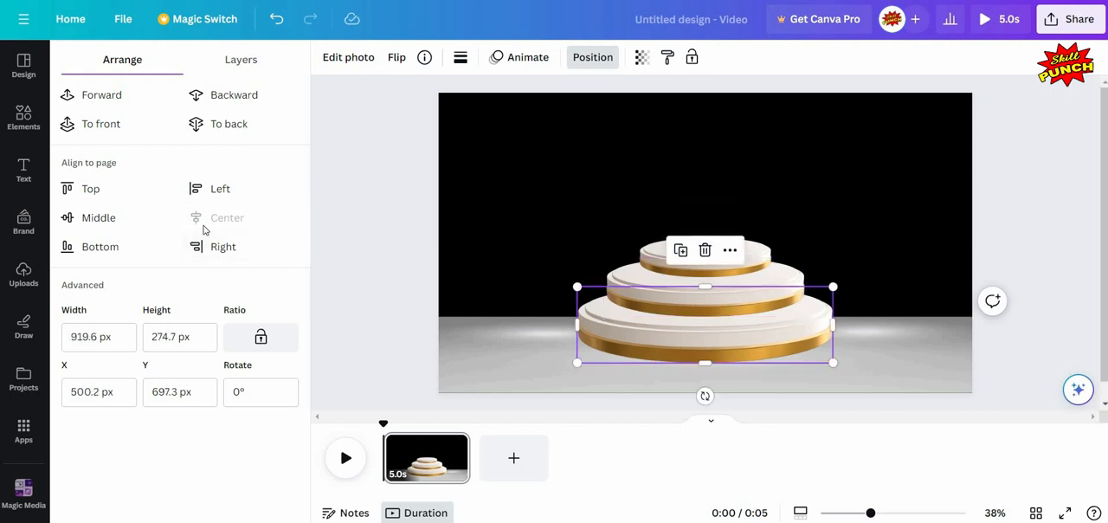
left_click(415, 314)
left_click(685, 396)
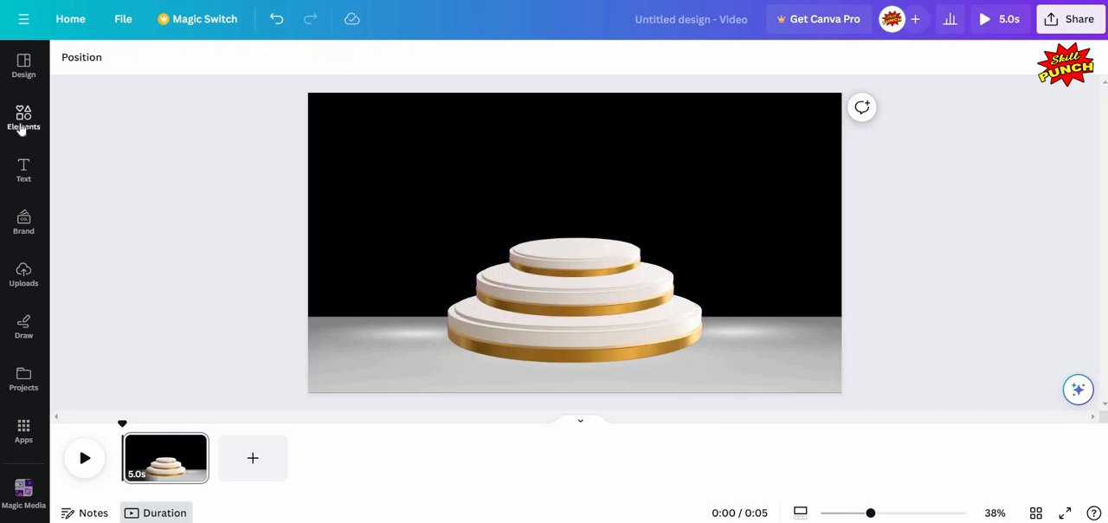
- Search the elements library for "shadow" and limit the results to graphics
left_click(23, 121)
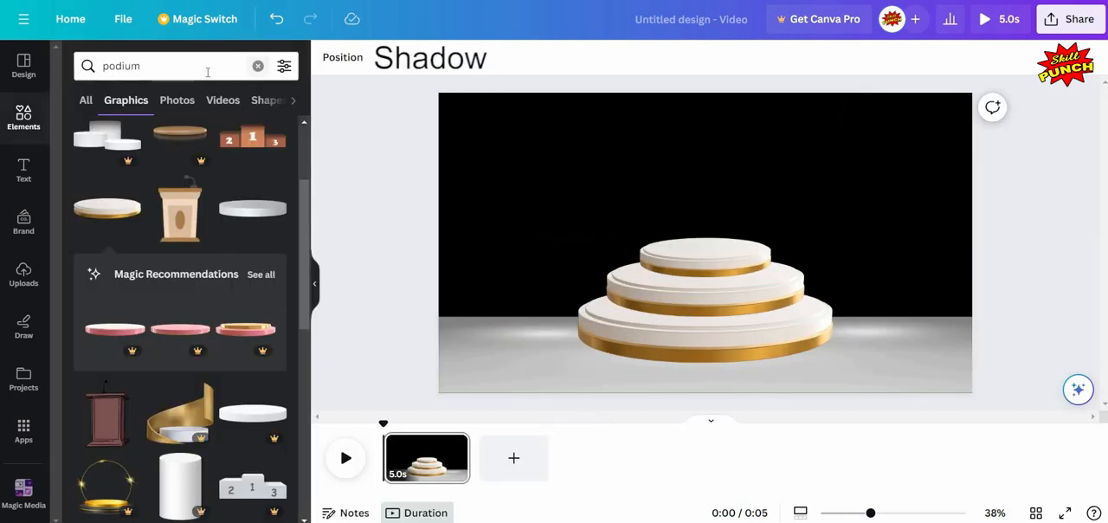
left_click(257, 66)
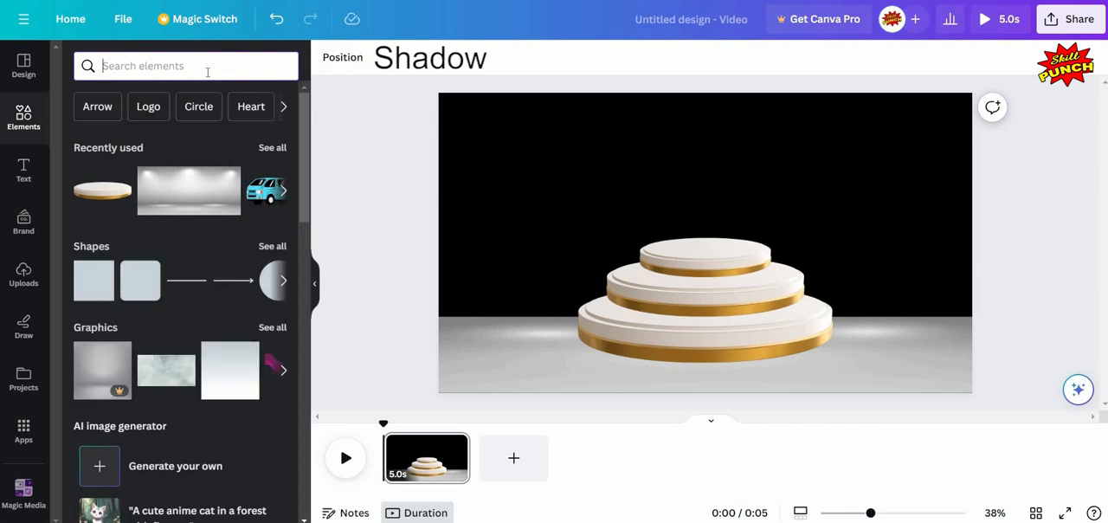
type("sh")
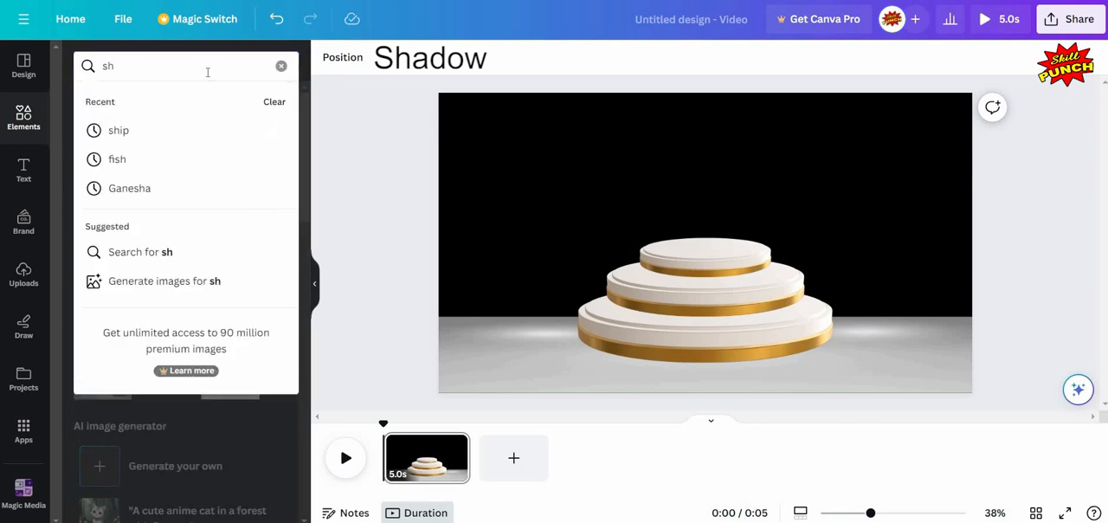
type("adow")
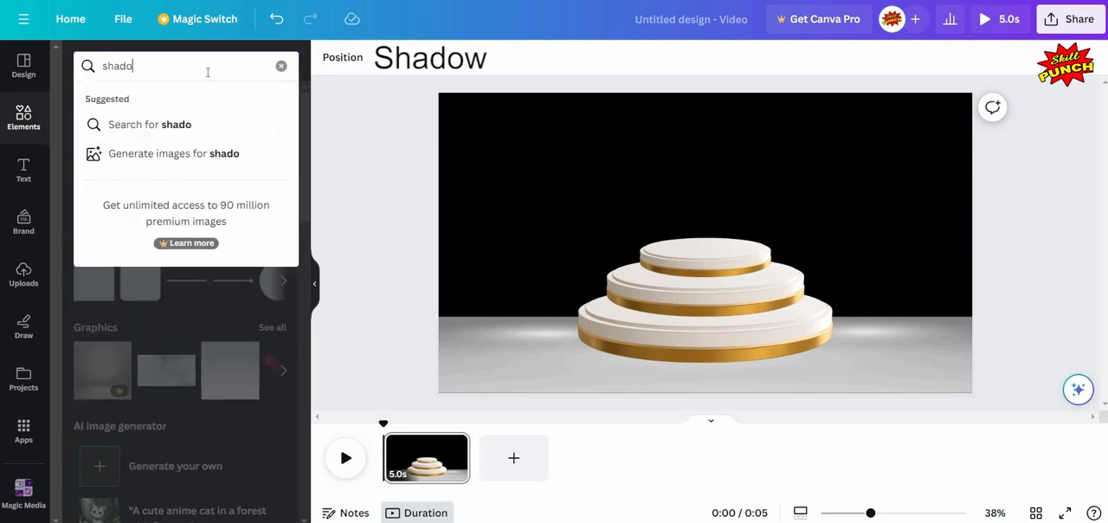
left_click(185, 128)
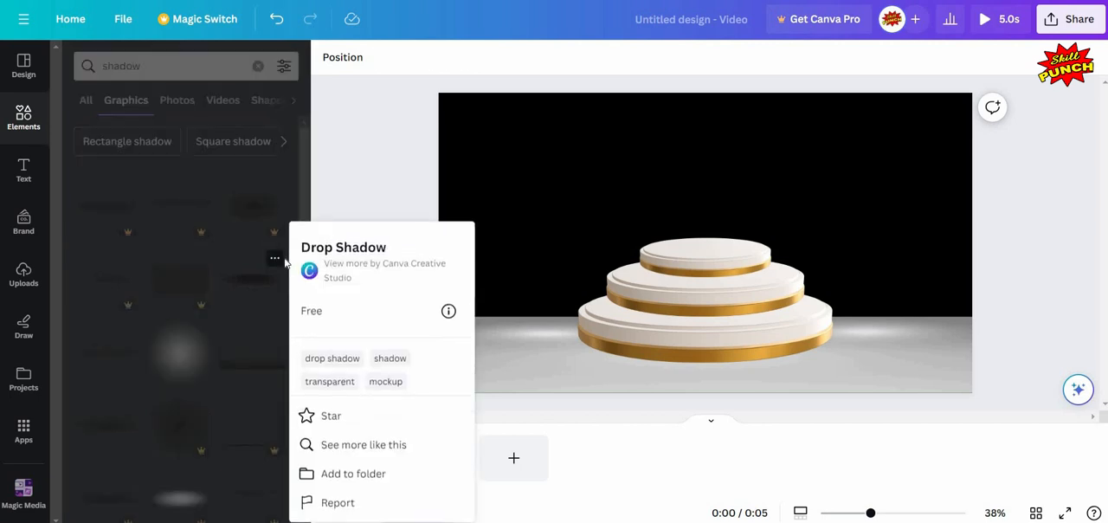
- Add the free "Drop Shadow" graphic, shrink it to about 231 × 46 px and center it on the top podium's surface
left_click(251, 285)
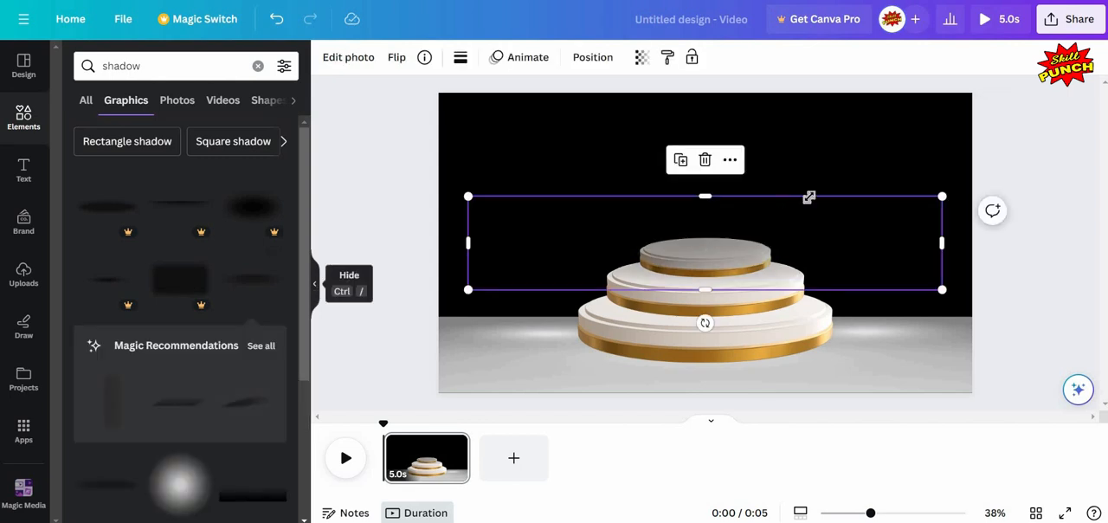
left_click(316, 275)
left_click_drag(499, 245, 591, 296)
left_click_drag(649, 229, 567, 256)
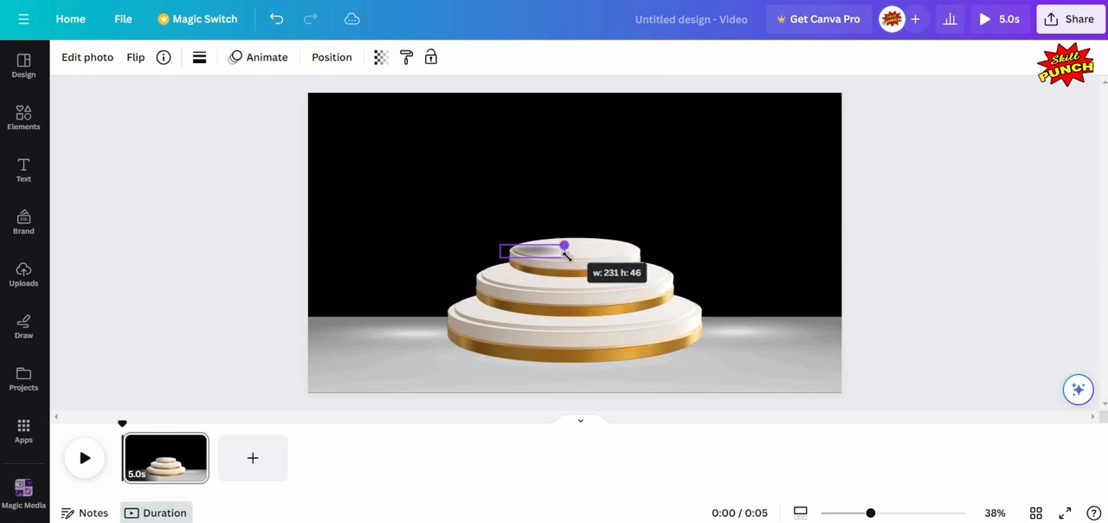
left_click_drag(541, 288, 583, 285)
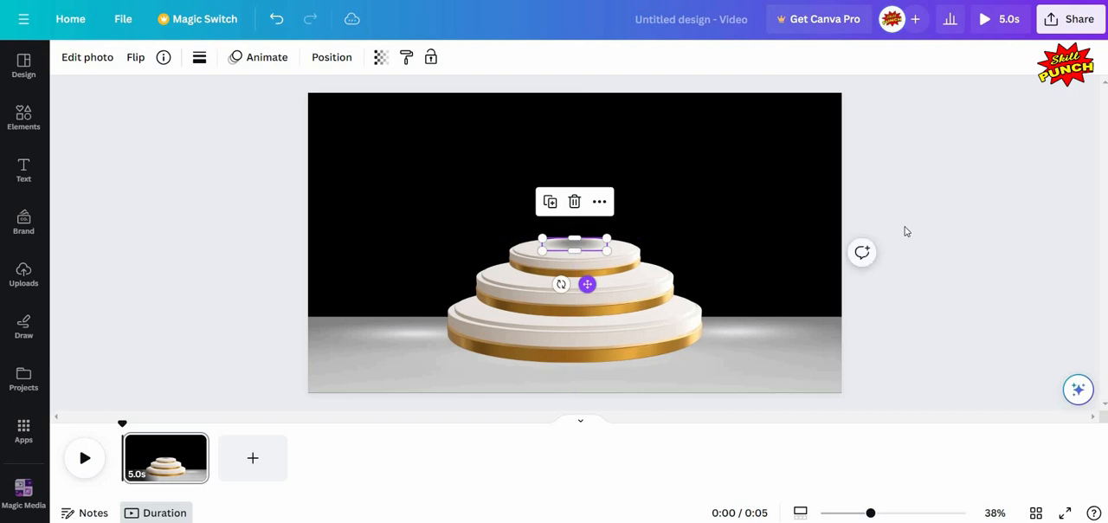
left_click(597, 193)
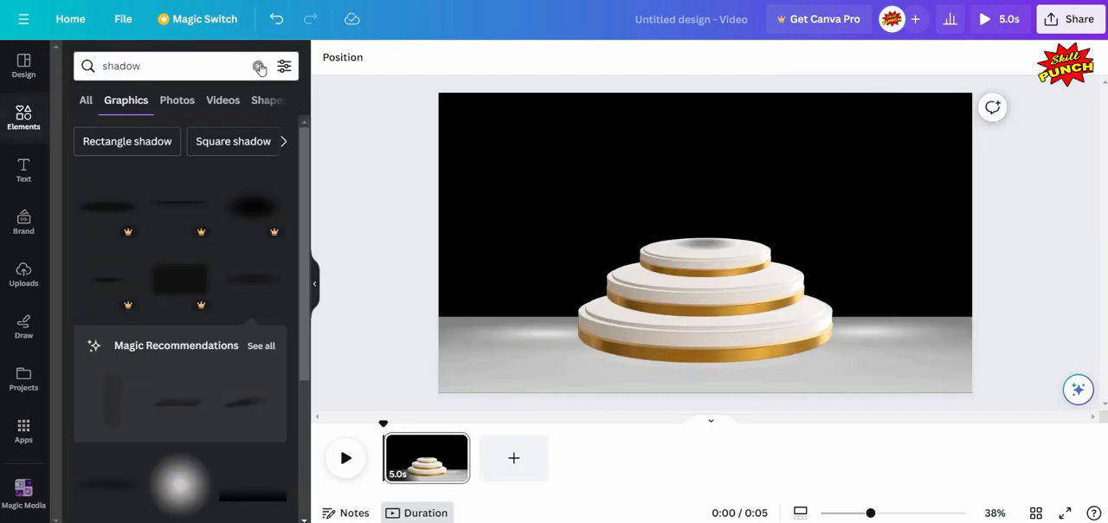
- Search the elements library for "1" and limit the results to graphics
left_click(258, 66)
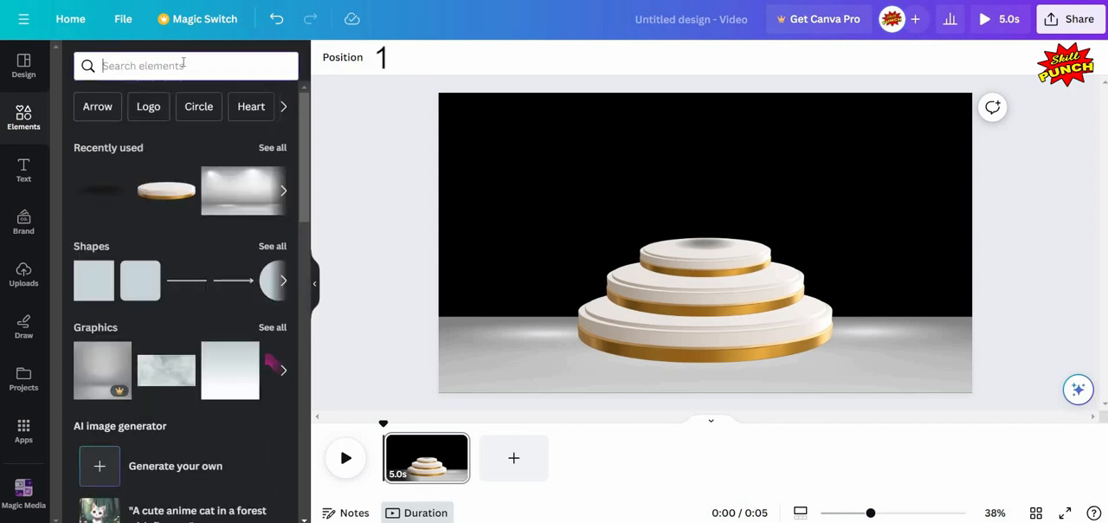
left_click(182, 65)
type("1")
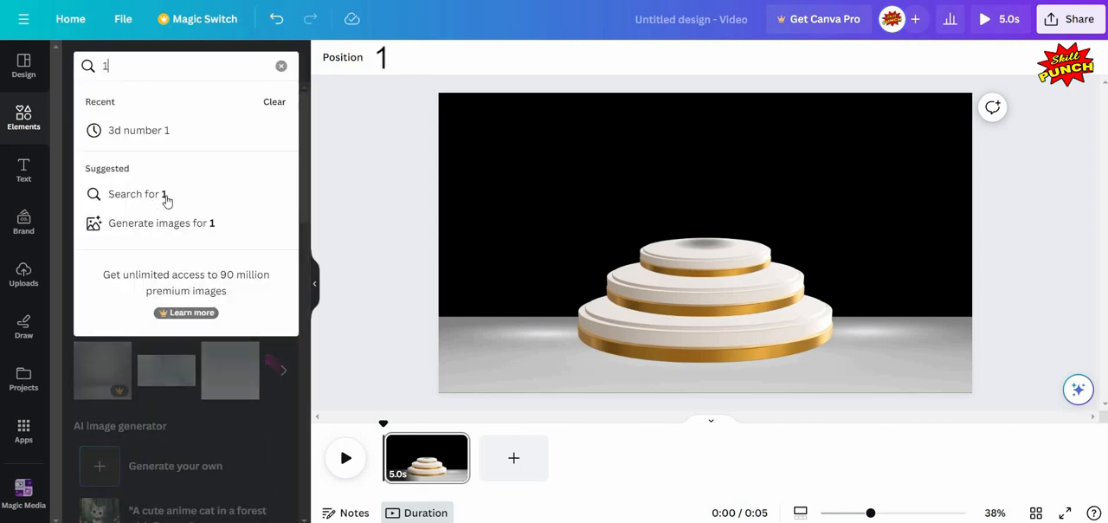
left_click(165, 195)
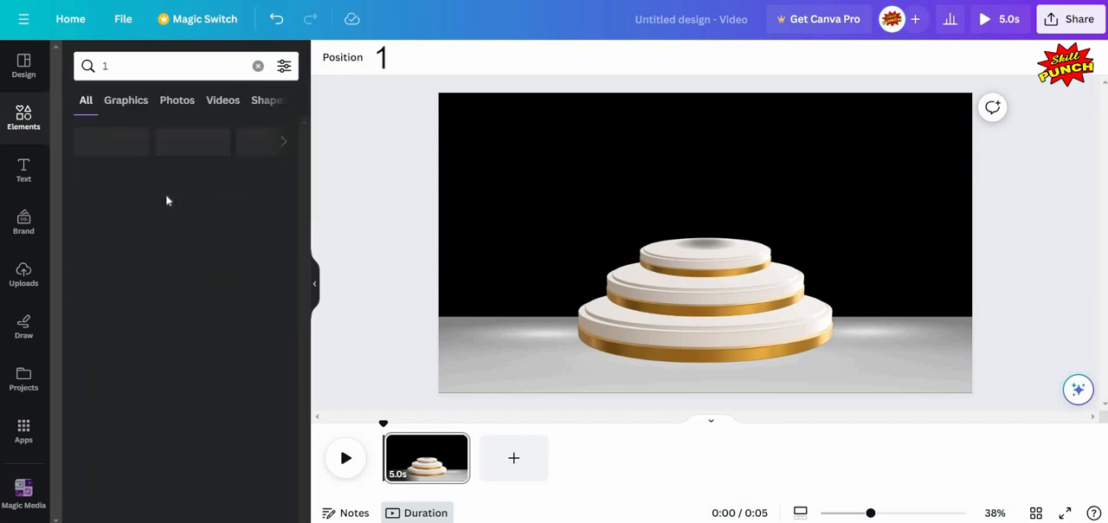
left_click(126, 101)
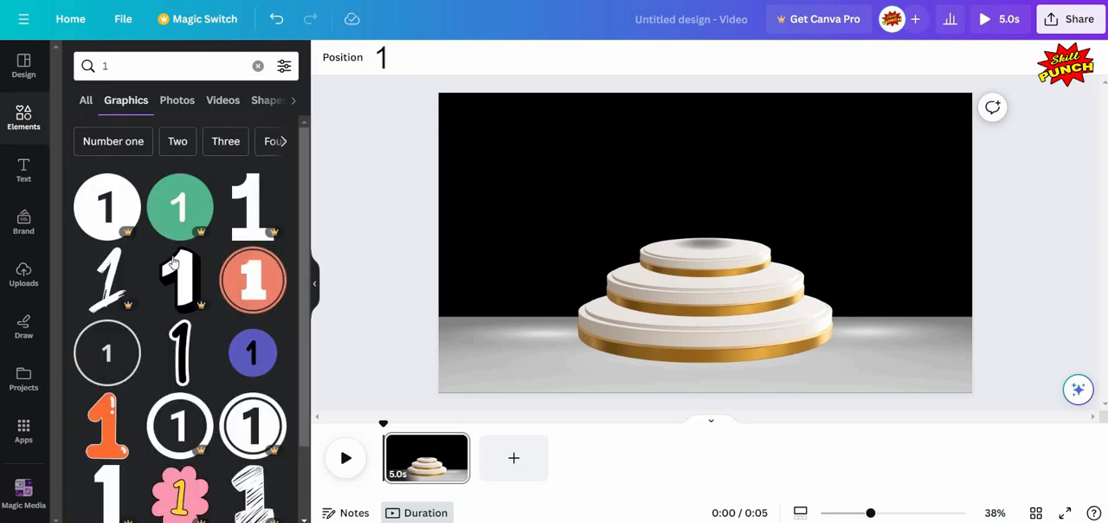
- Add the free number 1 graphic with the orange outline and glowing light bulbs to the page
scroll(177, 262, "down", 3)
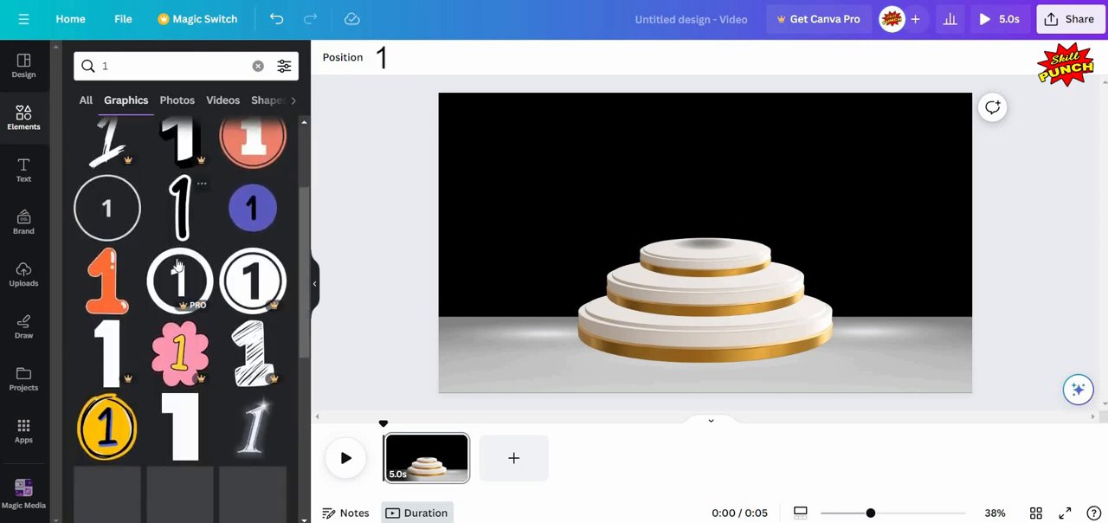
scroll(178, 262, "down", 2)
scroll(178, 263, "down", 3)
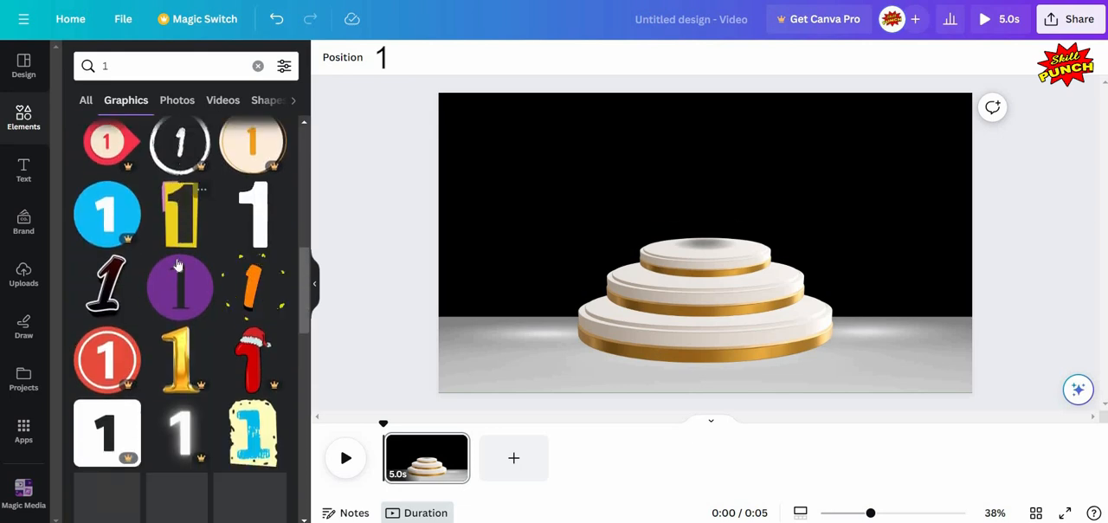
scroll(177, 262, "down", 4)
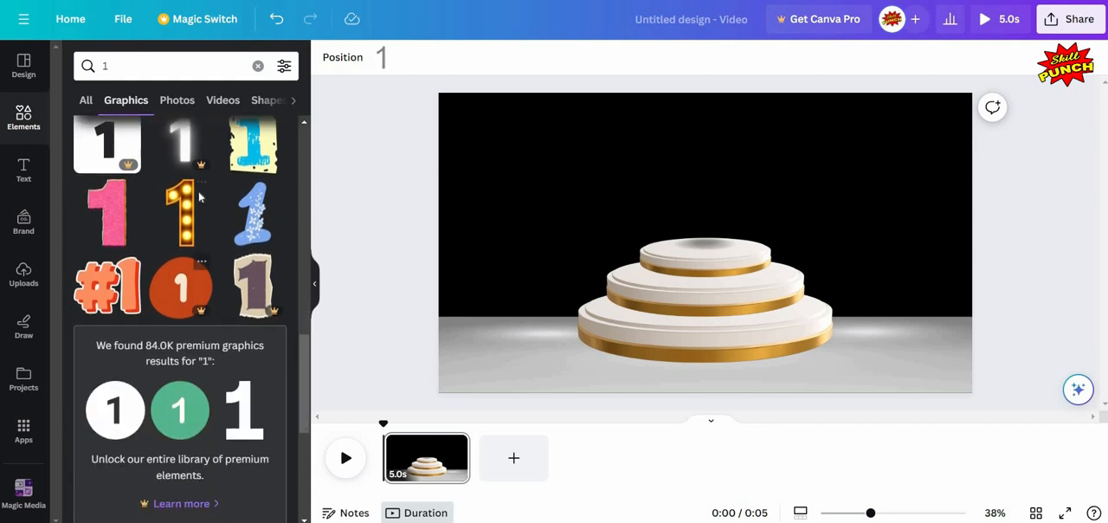
left_click(199, 195)
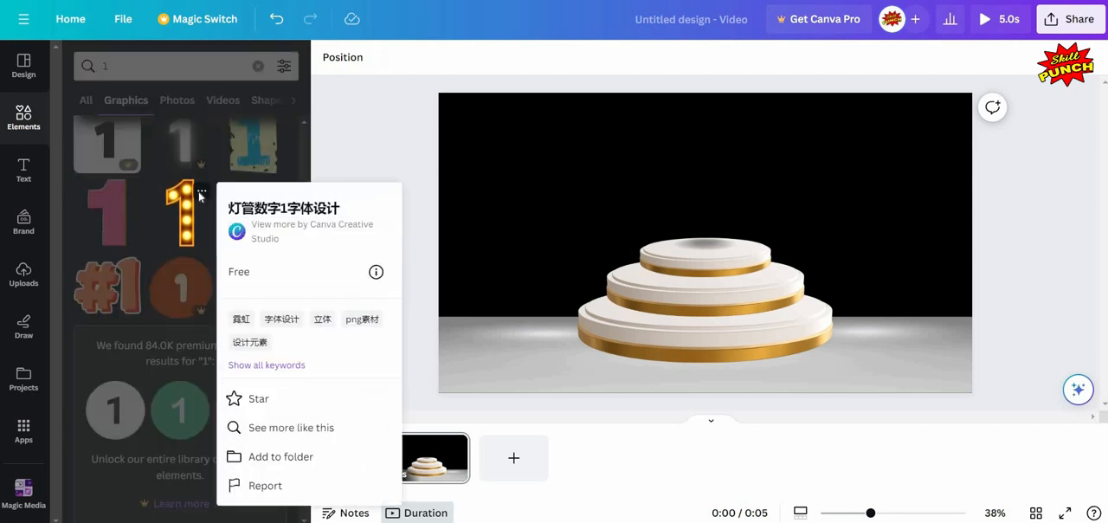
left_click(187, 223)
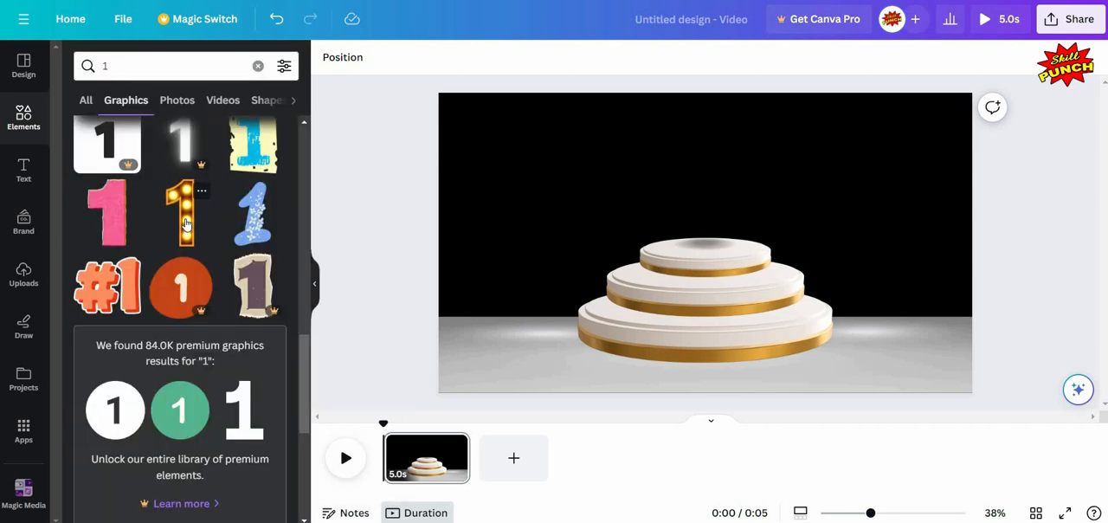
left_click(314, 283)
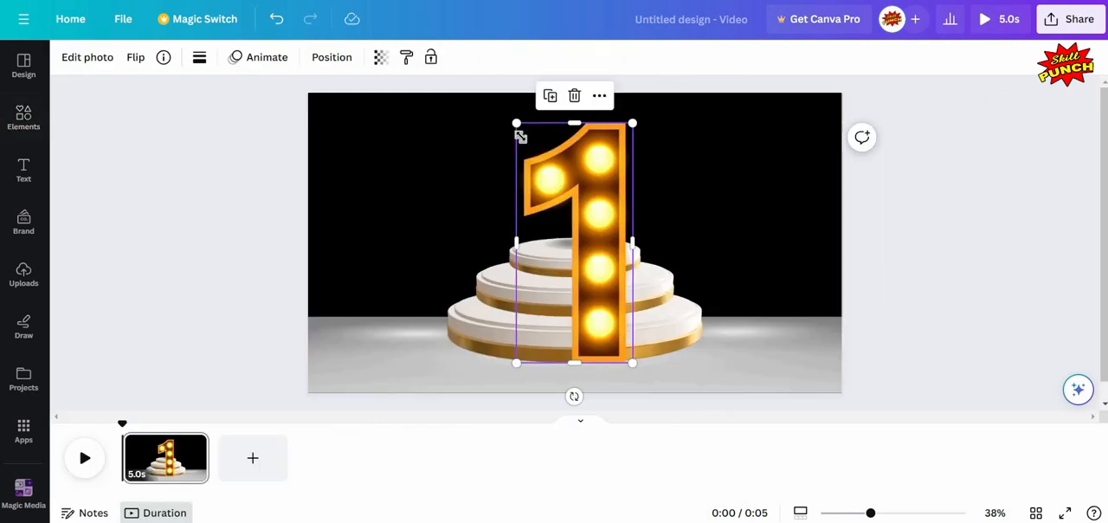
- Shrink the number 1 to less than half its size and stand it on the top podium over the shadow
left_click_drag(516, 123, 581, 257)
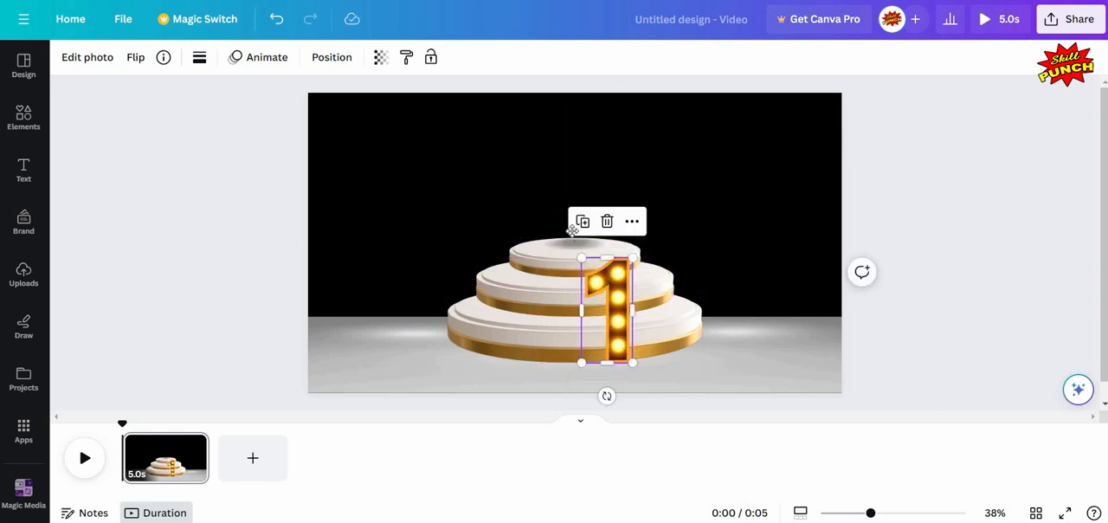
left_click_drag(619, 342, 577, 227)
key("Up")
key("Up")
key("Up")
key("Up")
key("Up")
key("Up")
key("Up")
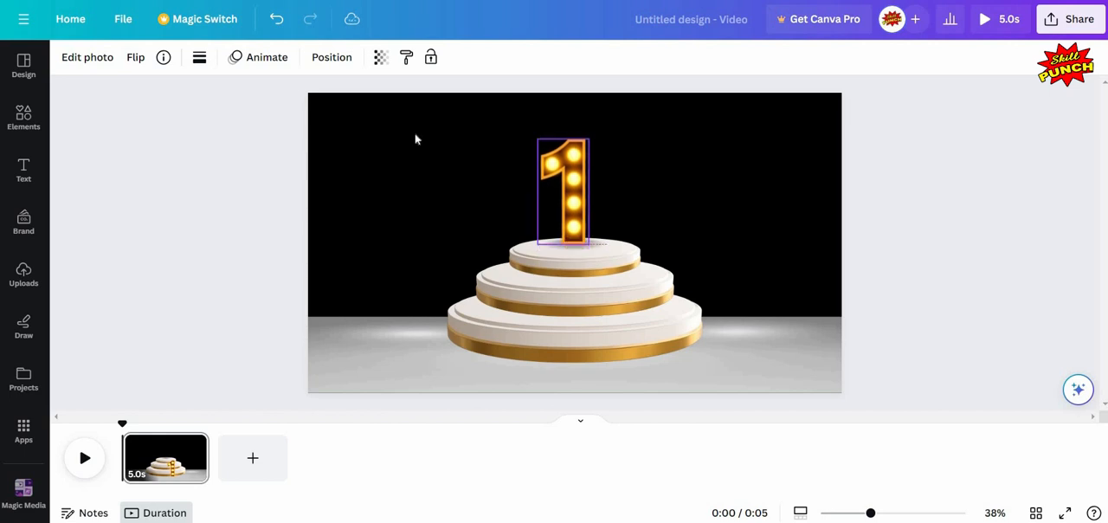
- Enlarge the number 1 slightly, keeping its base on the top podium
left_click(568, 180)
left_click(591, 140)
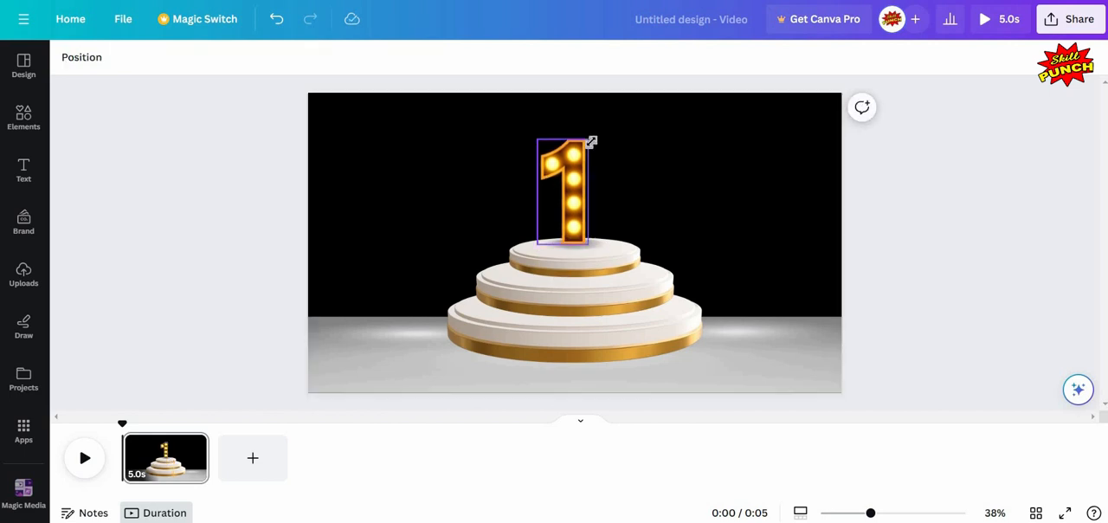
left_click_drag(604, 128, 606, 133)
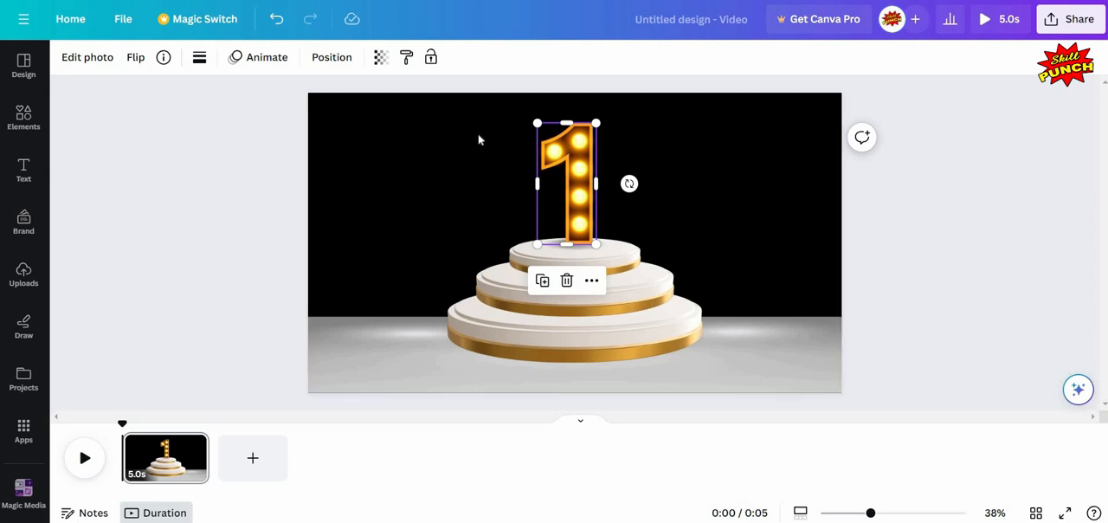
- Select the number 1, its shadow and all three podiums together and move them slightly down the page
left_click(450, 131)
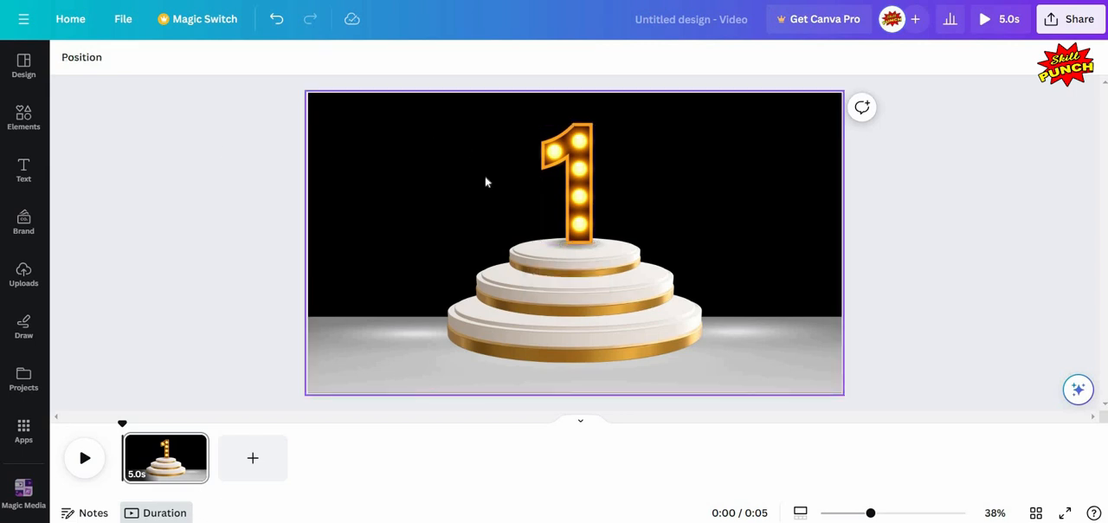
left_click_drag(449, 124, 678, 310)
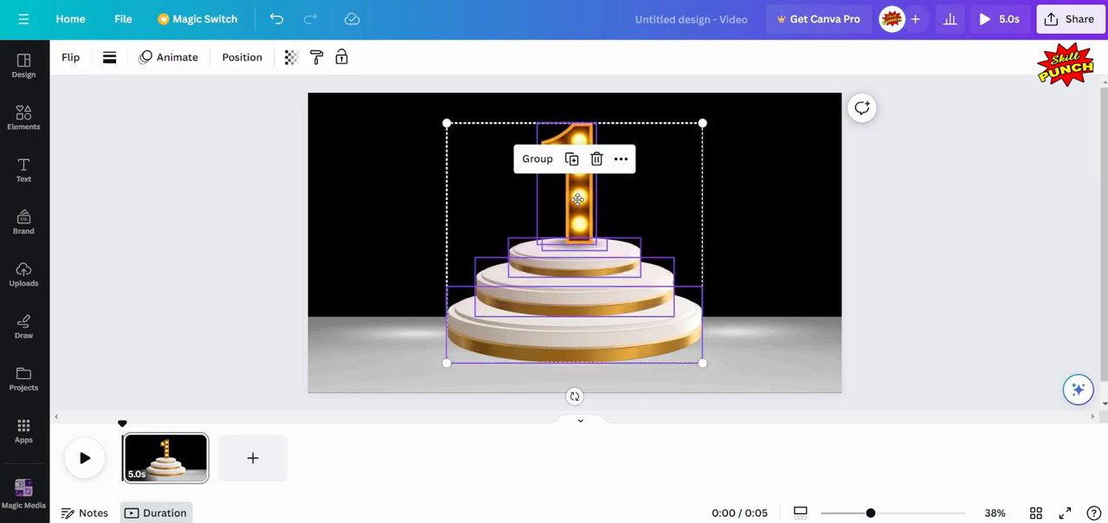
left_click_drag(576, 195, 577, 211)
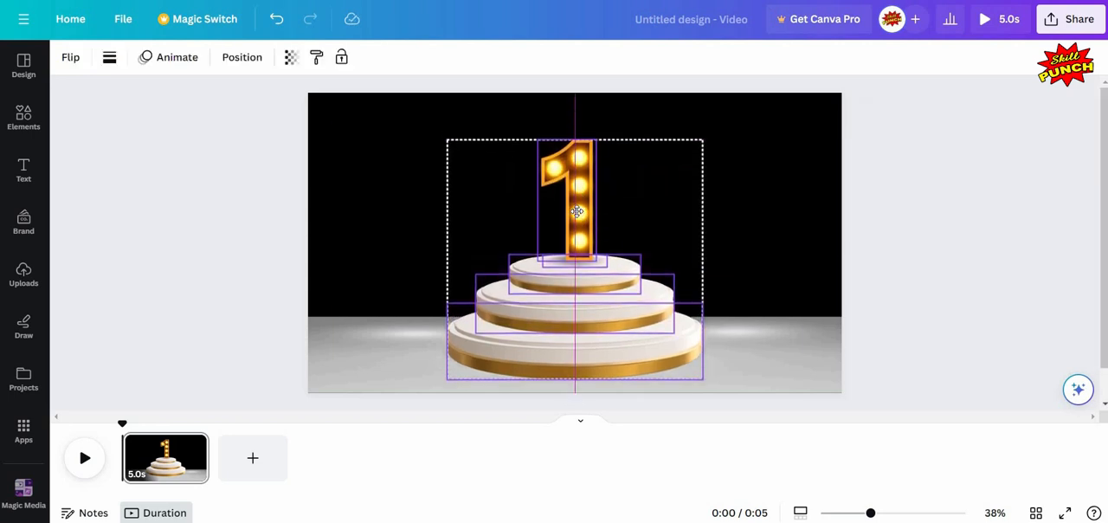
- Enlarge the number 1 to about 240 × 497, keeping its base on the top podium
left_click(206, 184)
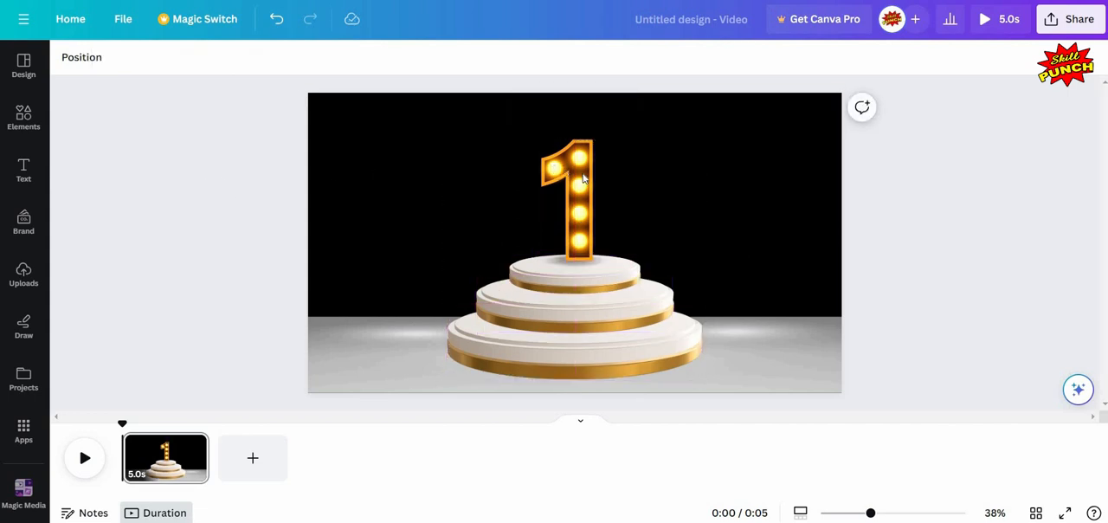
left_click(534, 134)
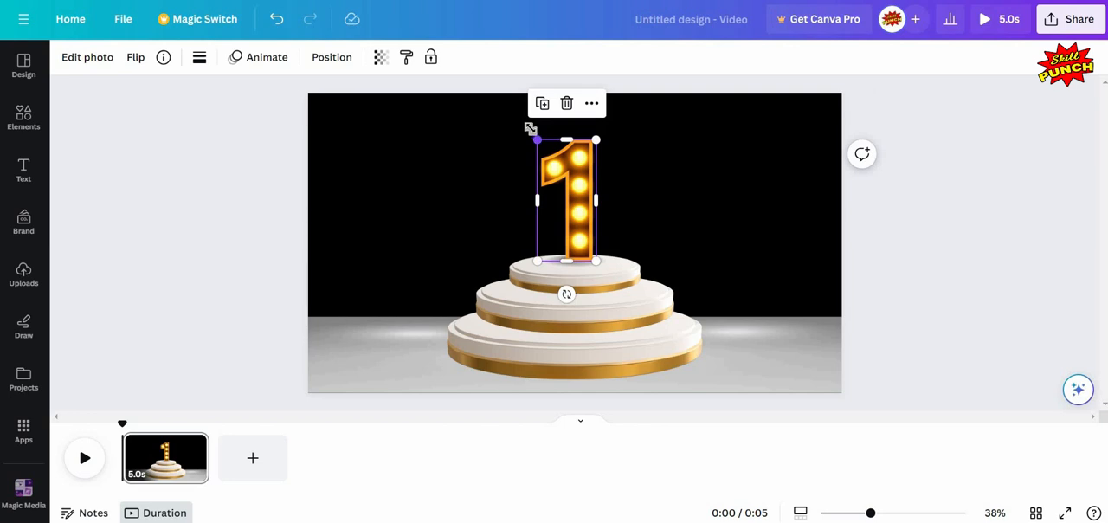
left_click_drag(530, 129, 325, 165)
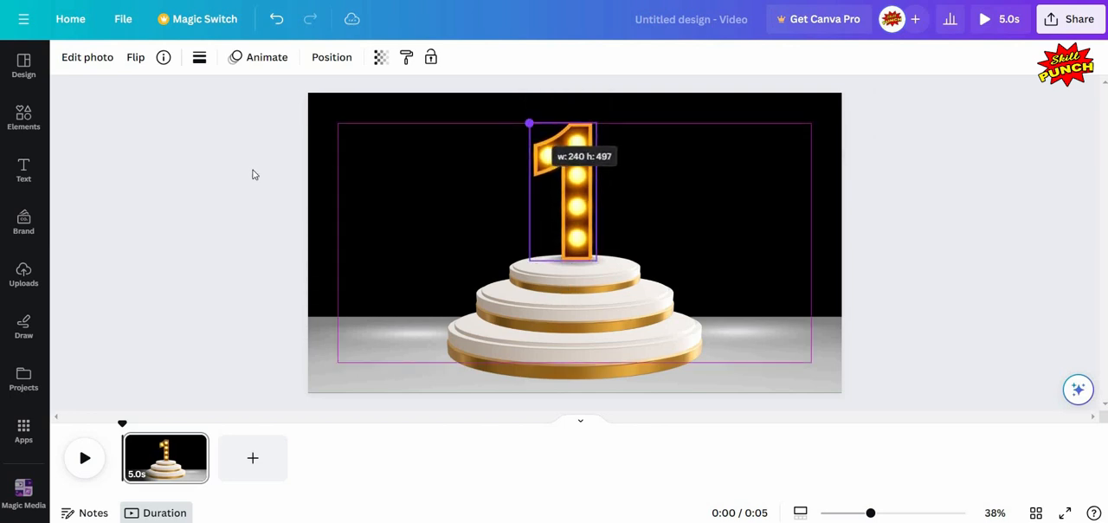
left_click_drag(253, 175, 252, 173)
- Select the number 1, its shadow and all three podiums together and group them
left_click(522, 118)
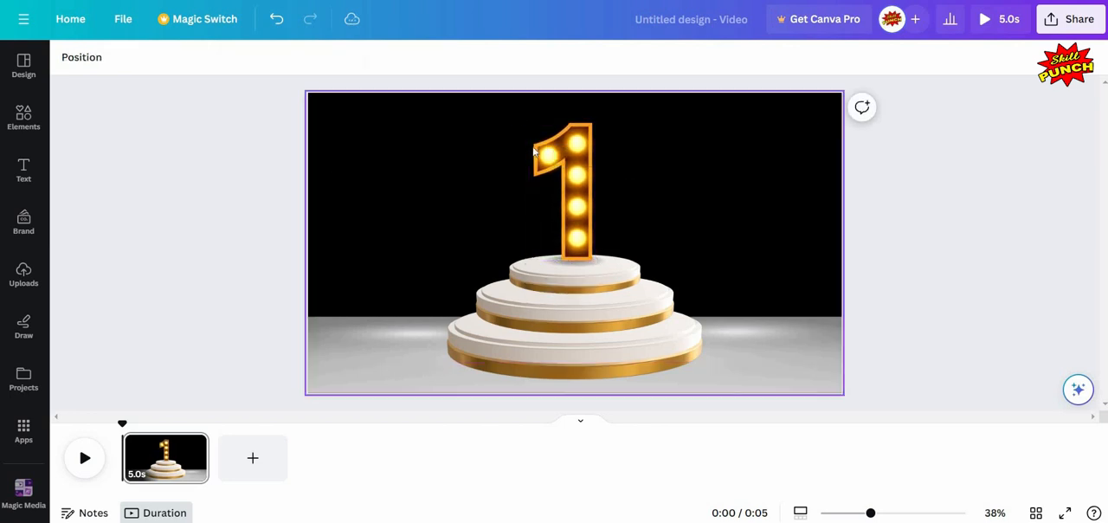
left_click_drag(520, 113, 580, 312)
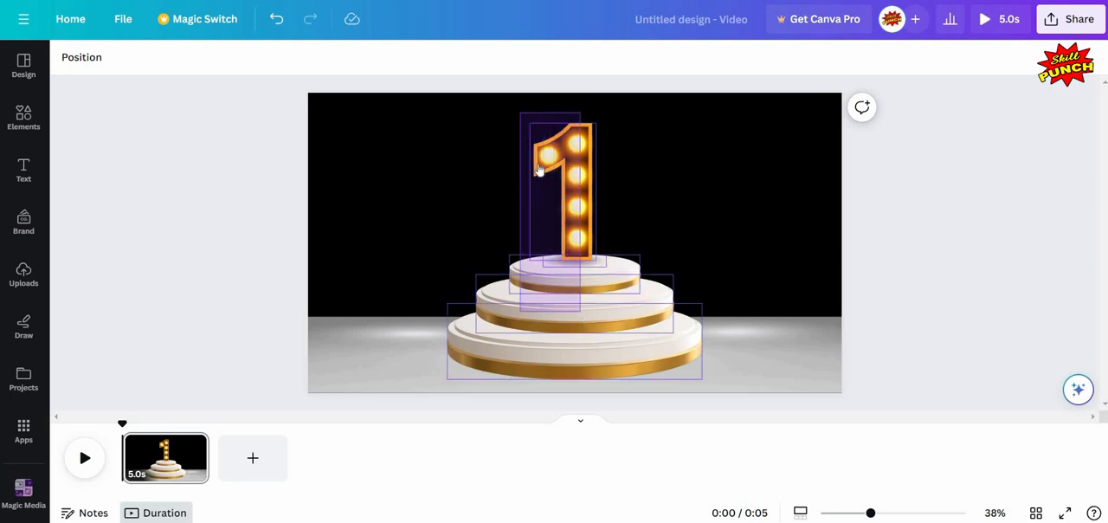
left_click_drag(538, 171, 537, 161)
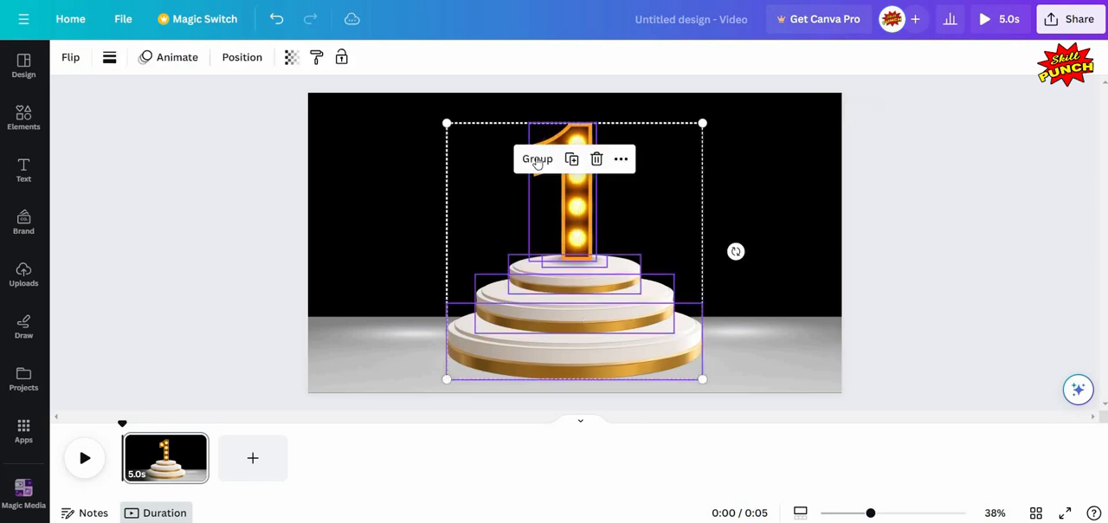
key("ctrl+g")
left_click(230, 184)
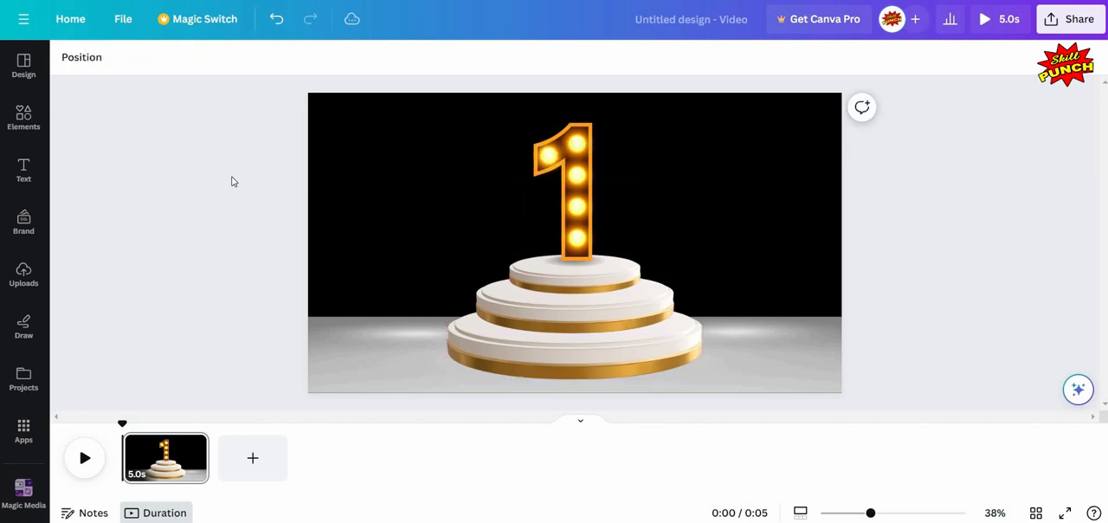
- Clear the previous element search and search the videos for "golden"
left_click(23, 118)
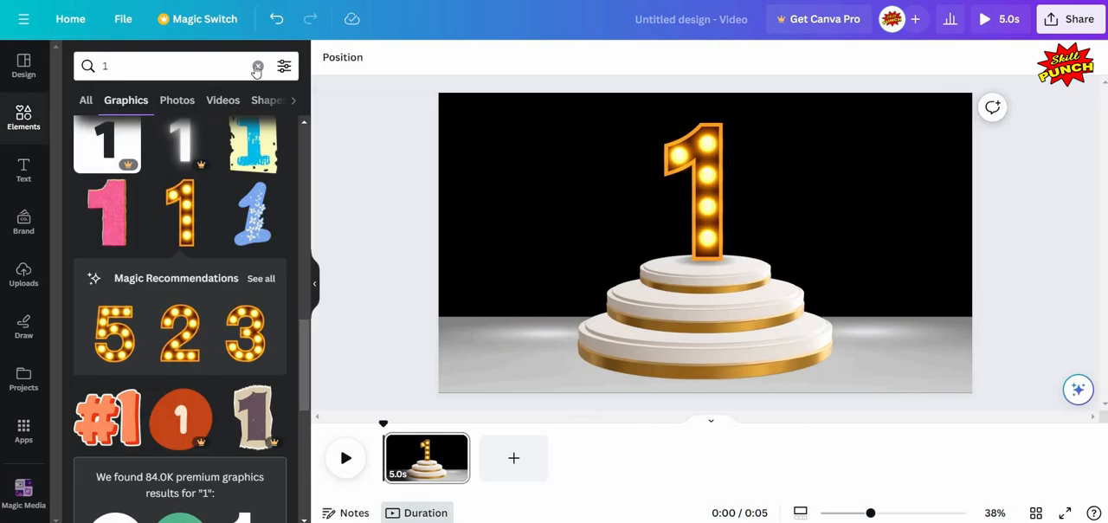
left_click(257, 65)
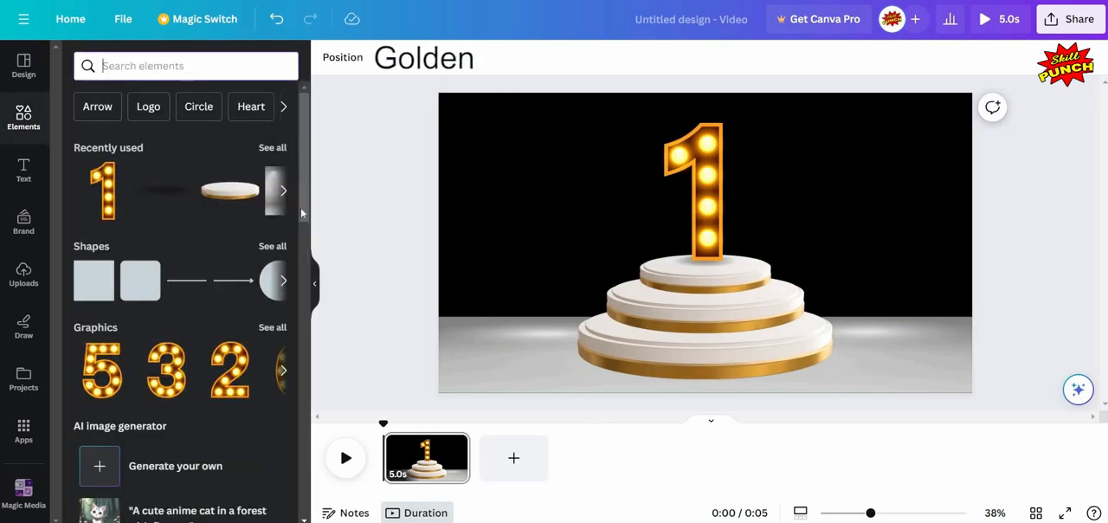
scroll(281, 345, "down", 6)
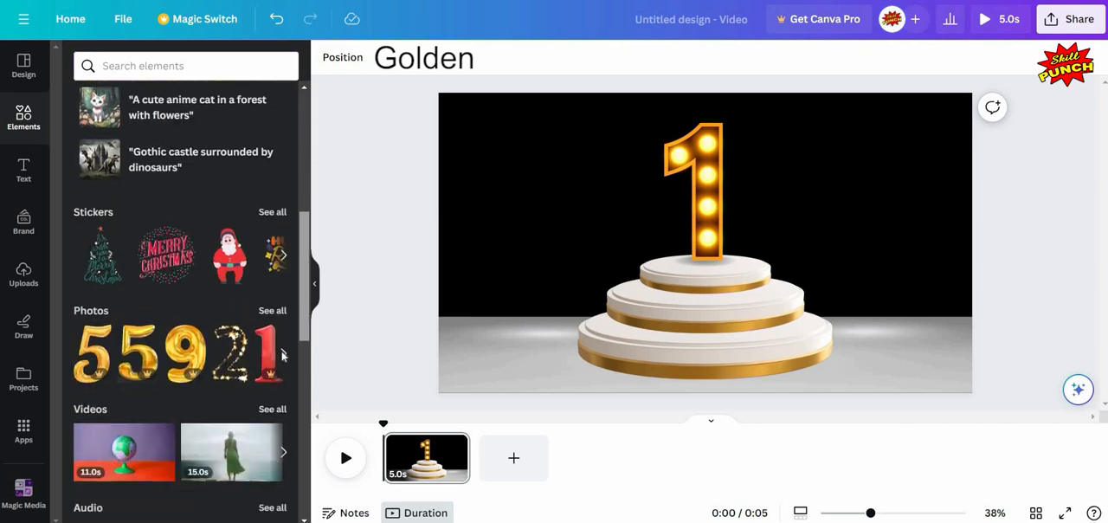
scroll(124, 245, "down", 1)
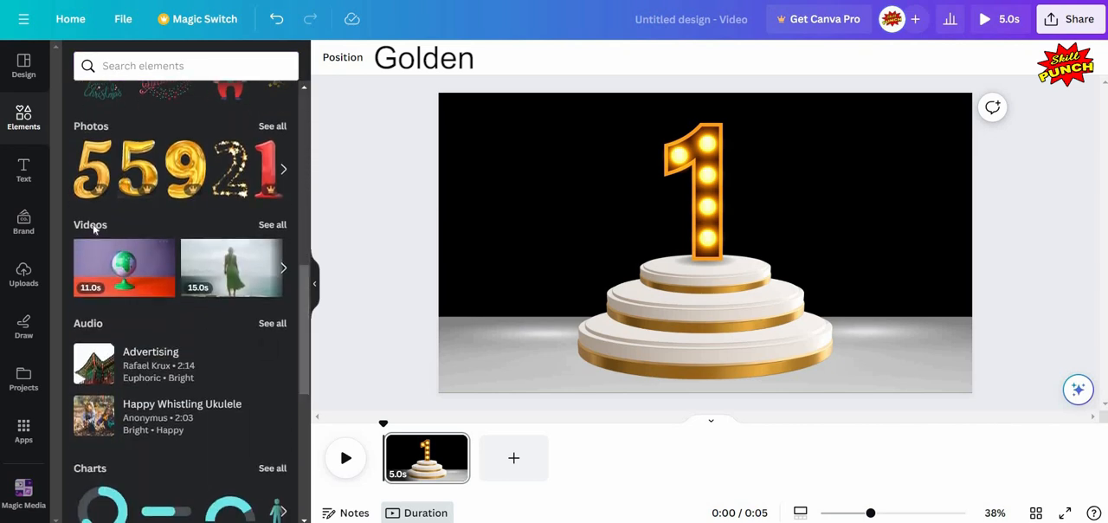
left_click(91, 225)
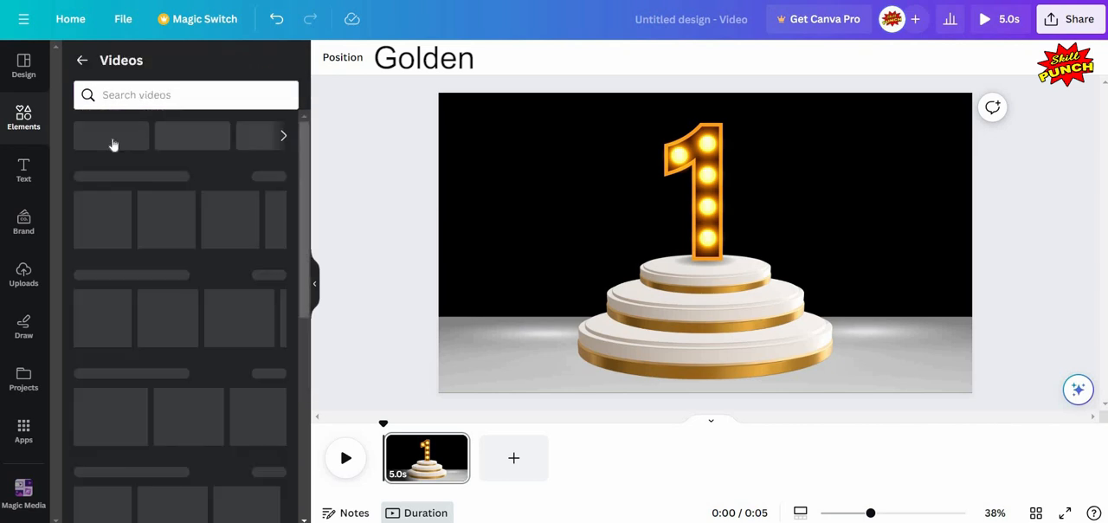
left_click(132, 93)
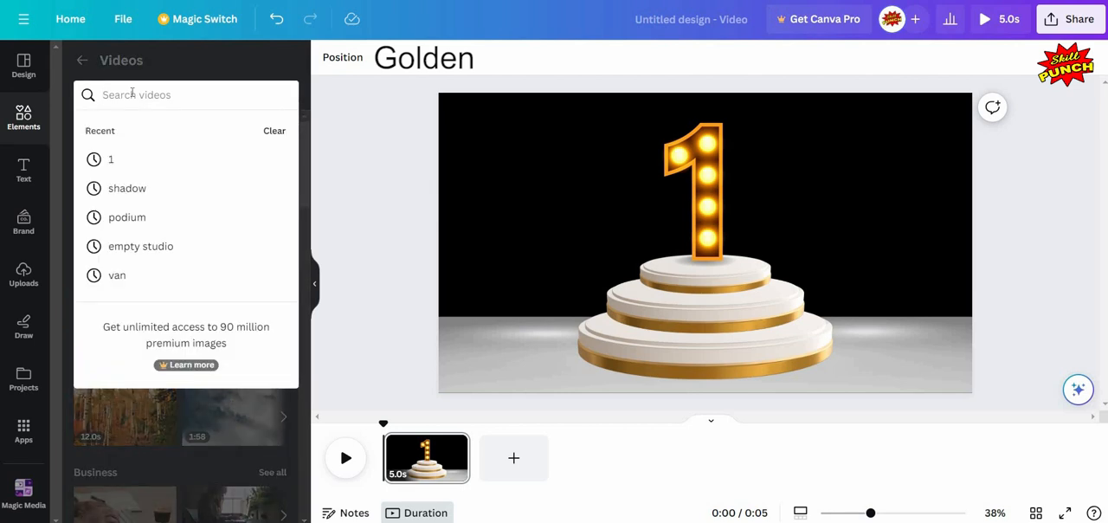
type("golden")
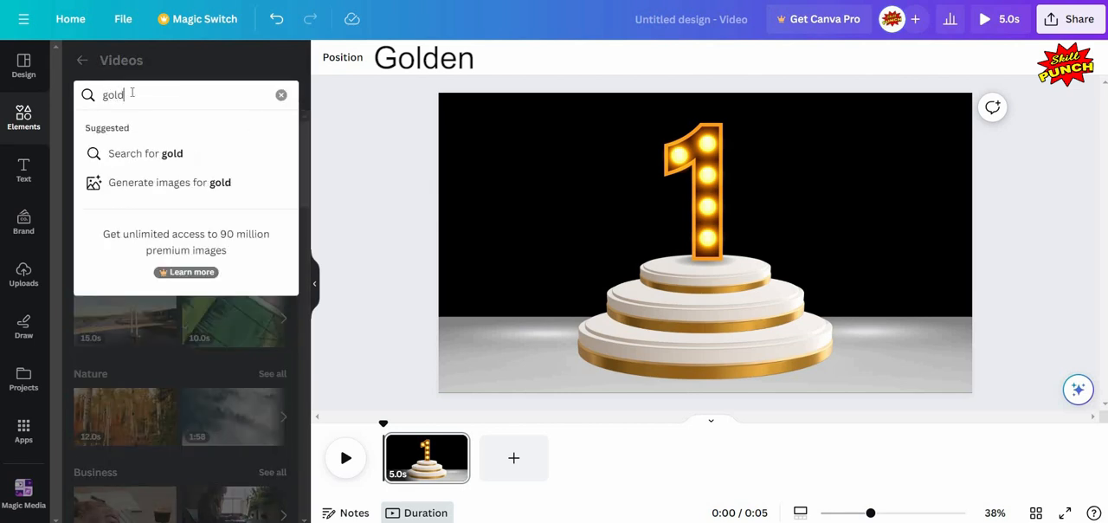
left_click(180, 155)
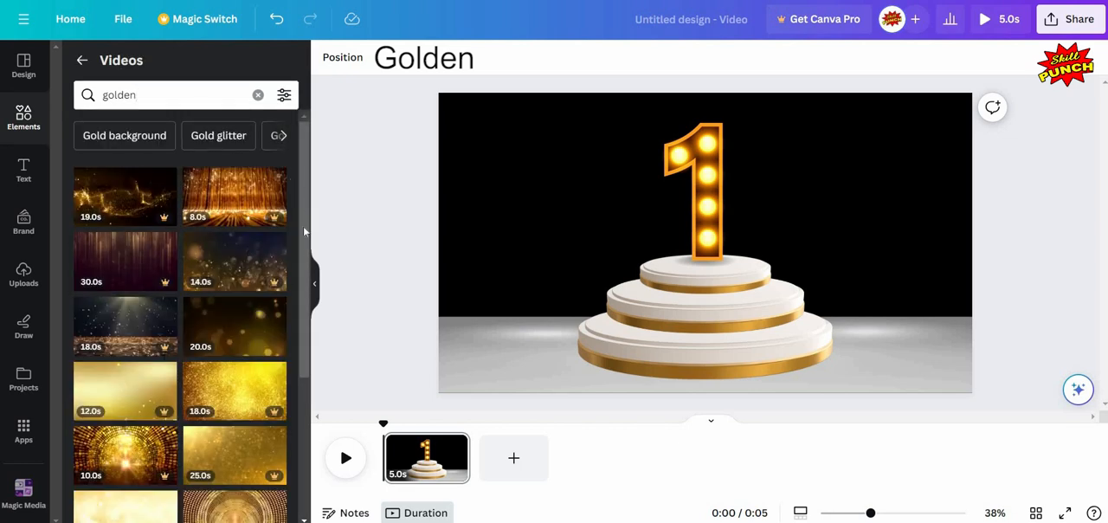
- Add the free 20-second "Abstract Gold blurry bokeh background with lights particles" video to the page
scroll(296, 277, "down", 3)
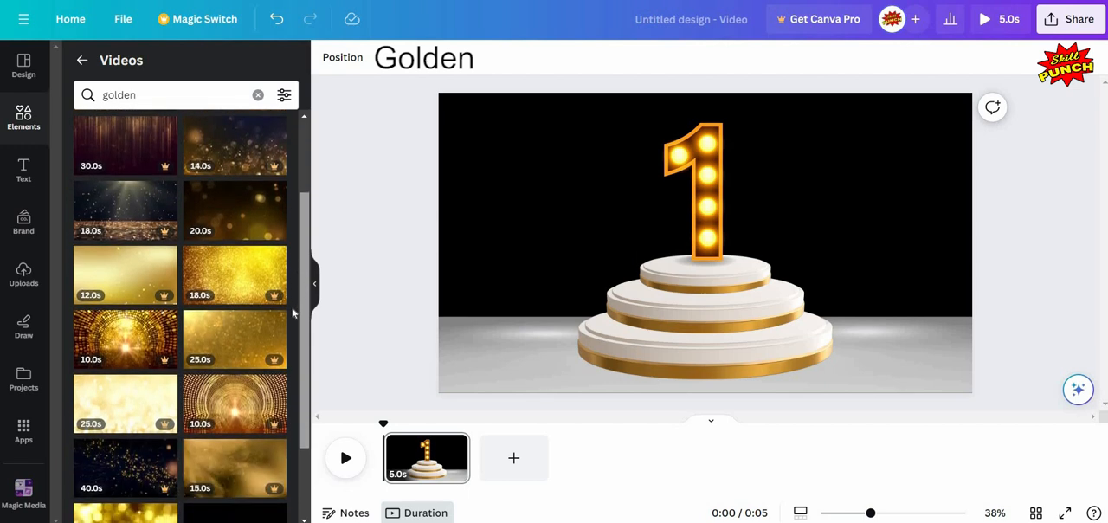
scroll(291, 313, "down", 3)
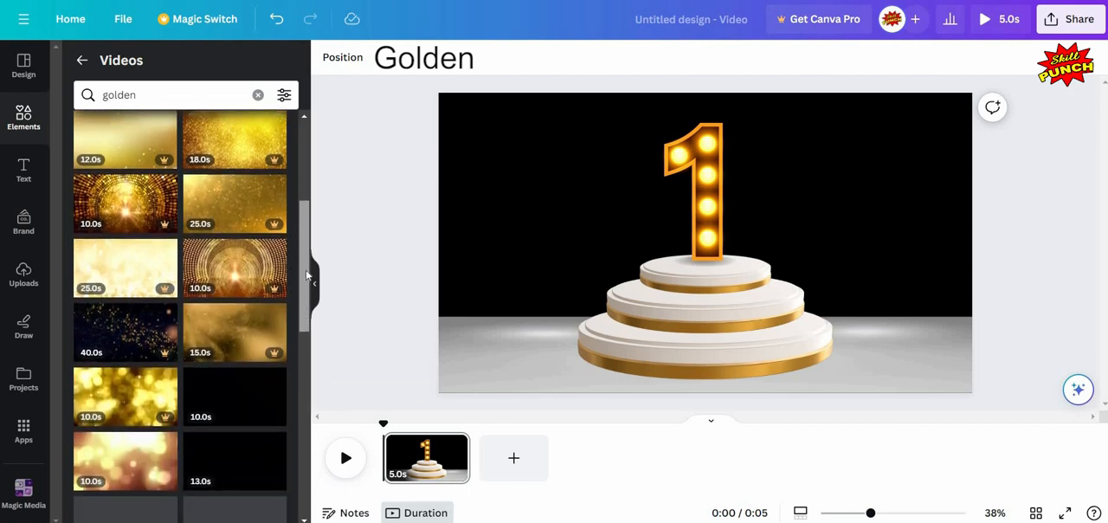
scroll(245, 230, "up", 4)
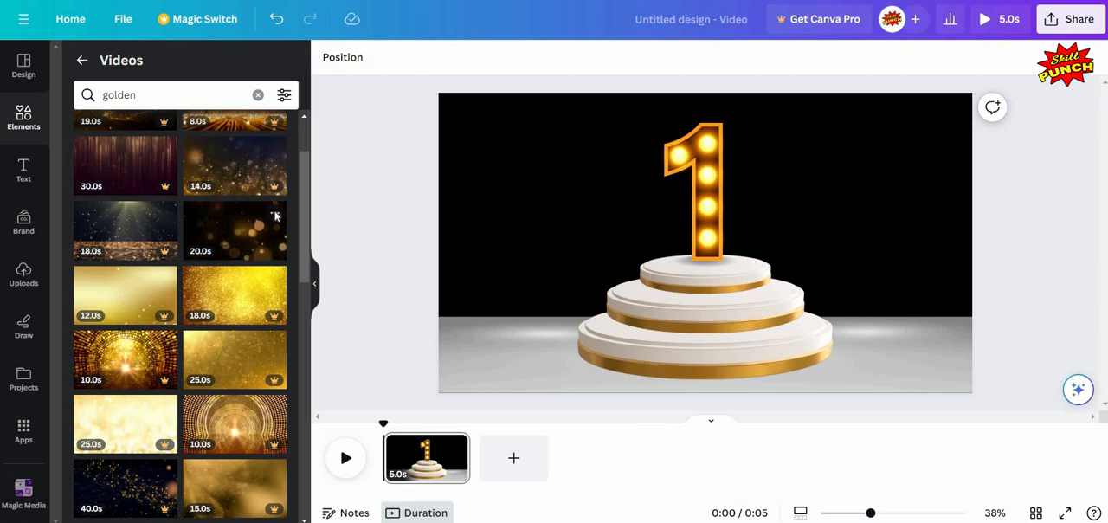
left_click(276, 215)
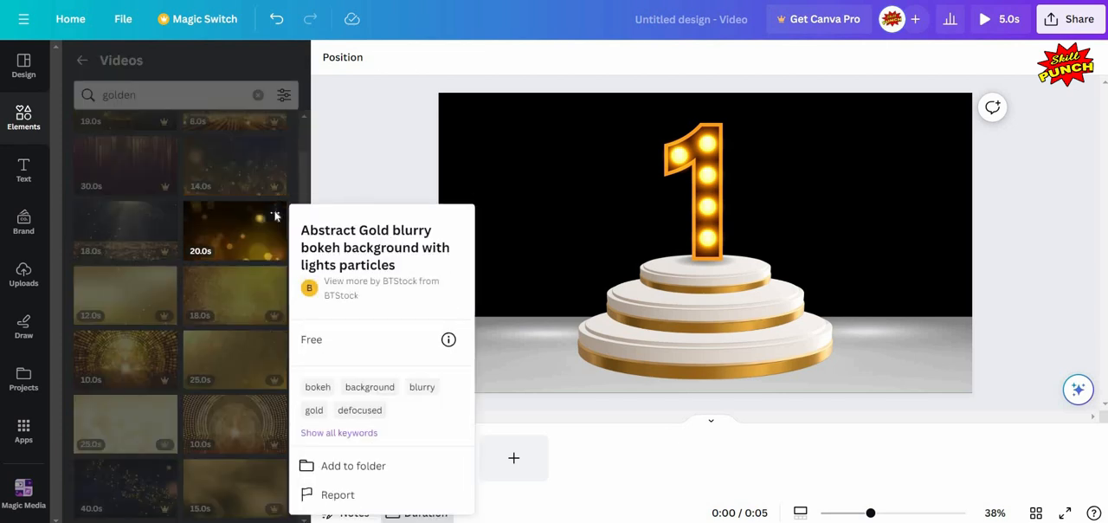
left_click(223, 233)
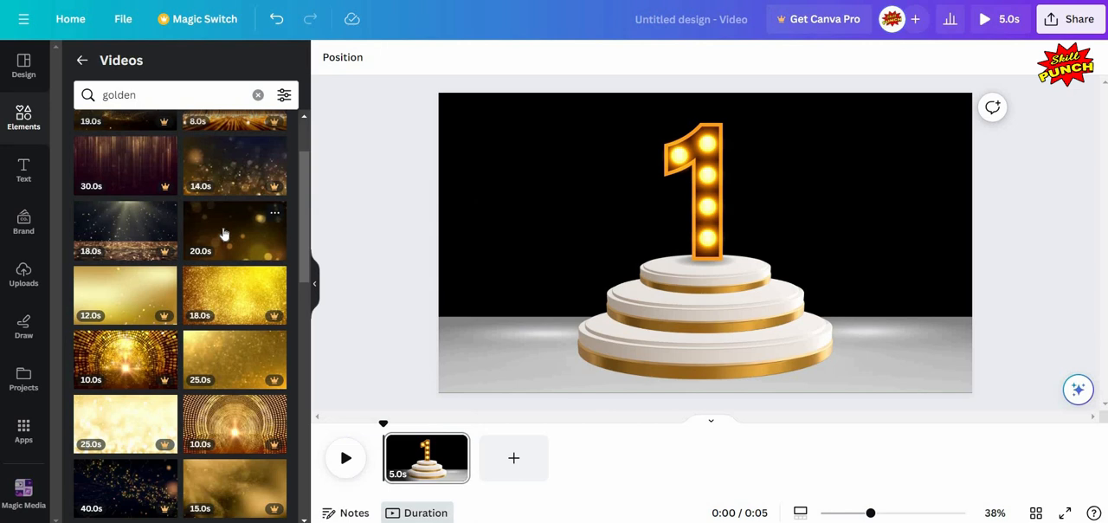
left_click(225, 236)
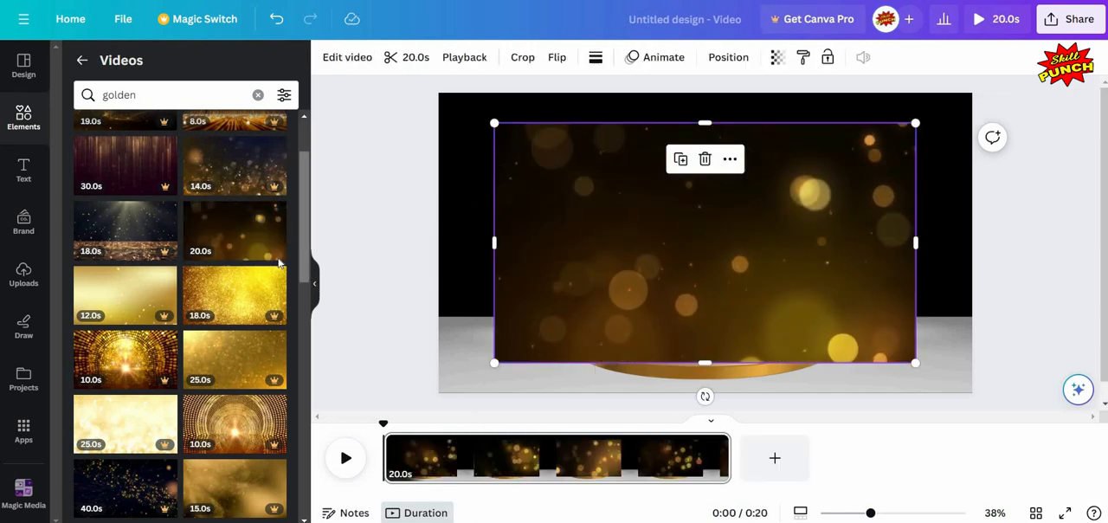
- Move the bokeh video to the page's upper-left corner and widen it to the full page width of 1920 px
left_click(314, 283)
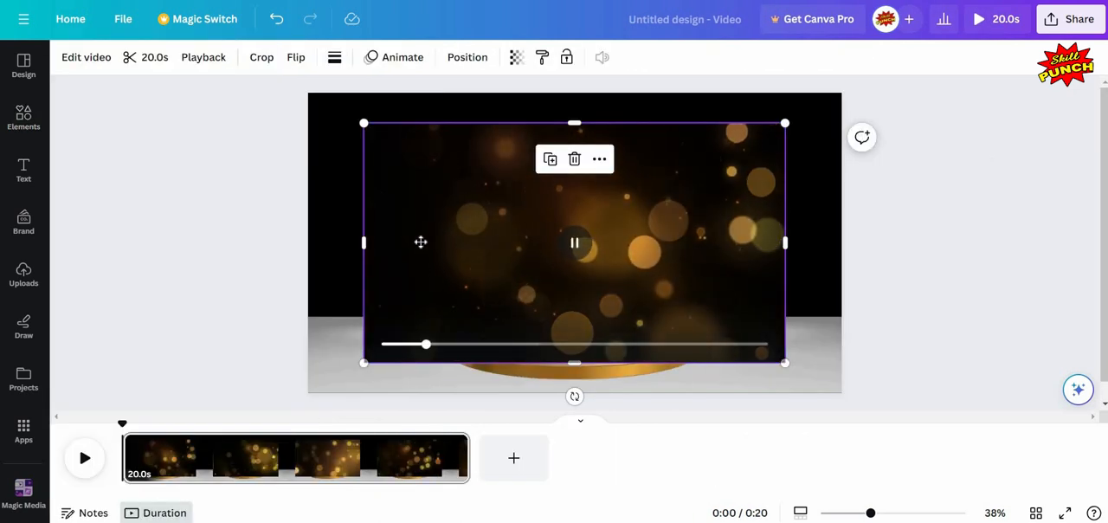
left_click_drag(420, 242, 365, 212)
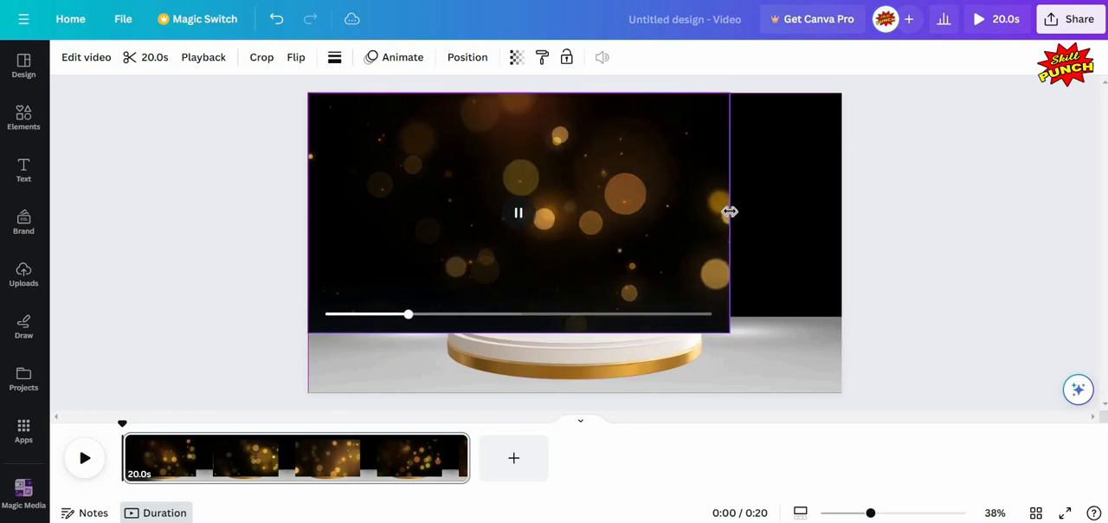
left_click_drag(729, 211, 884, 227)
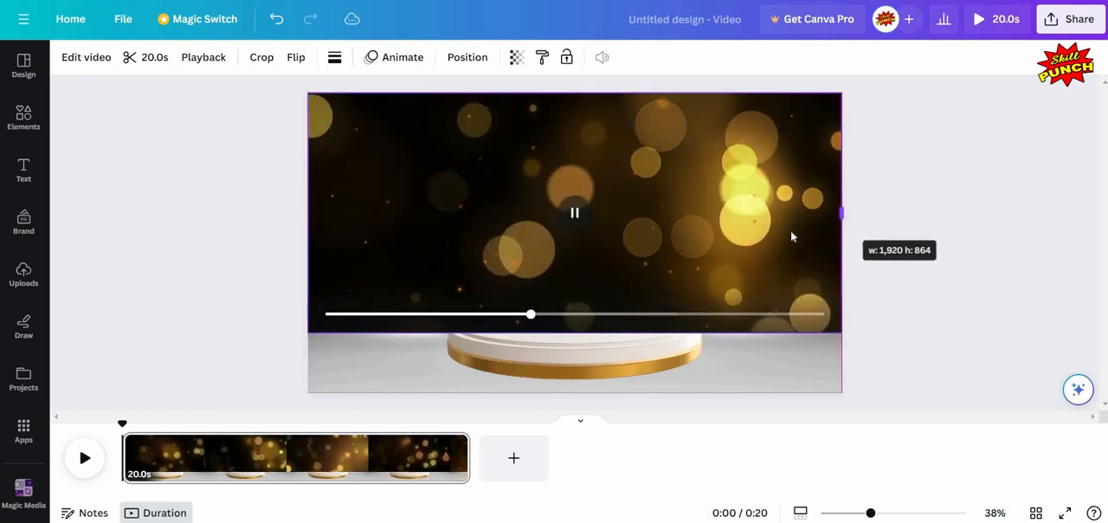
- Send the bokeh video to the back, behind the number, podiums and studio floor
left_click(452, 60)
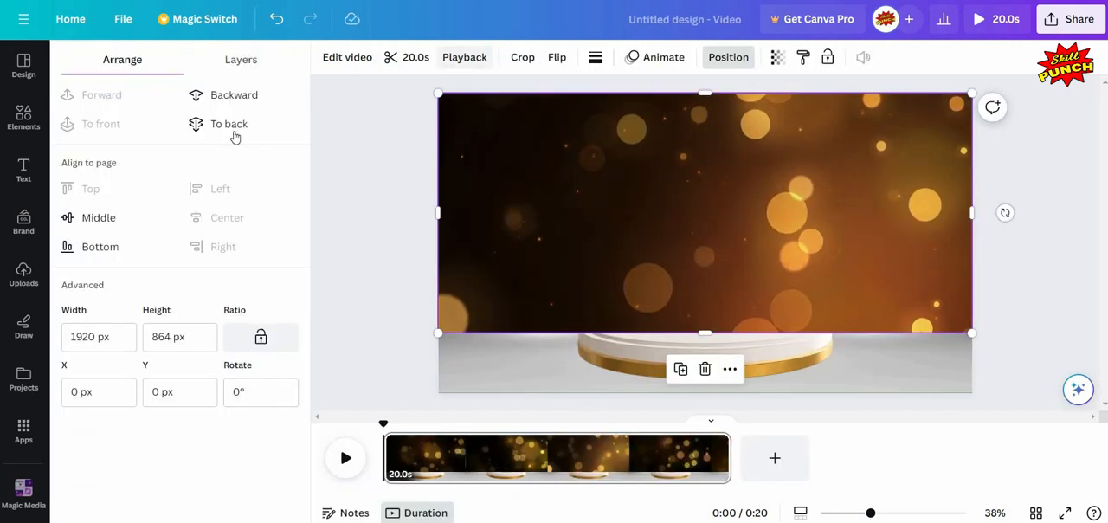
left_click(230, 126)
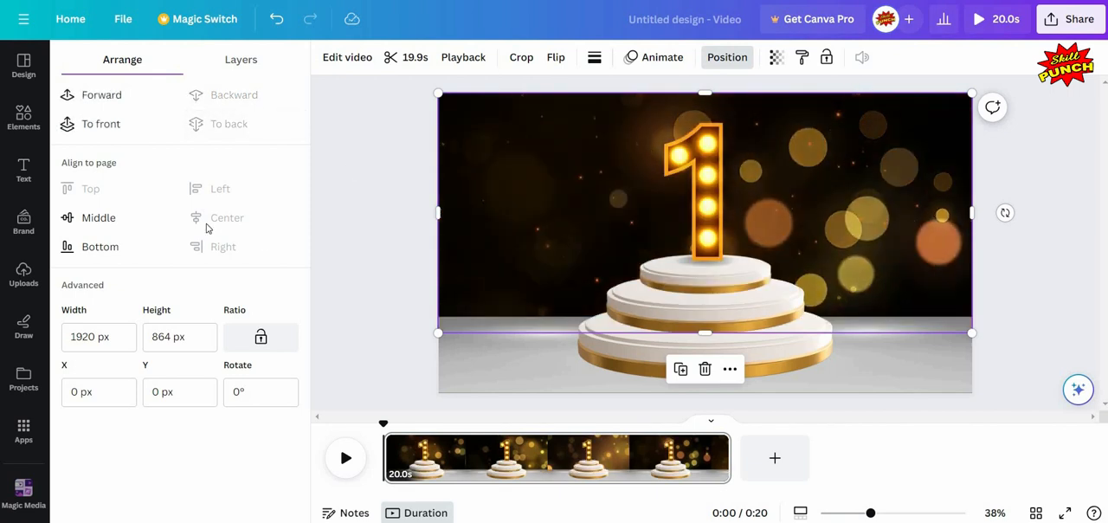
key("Escape")
key("Escape")
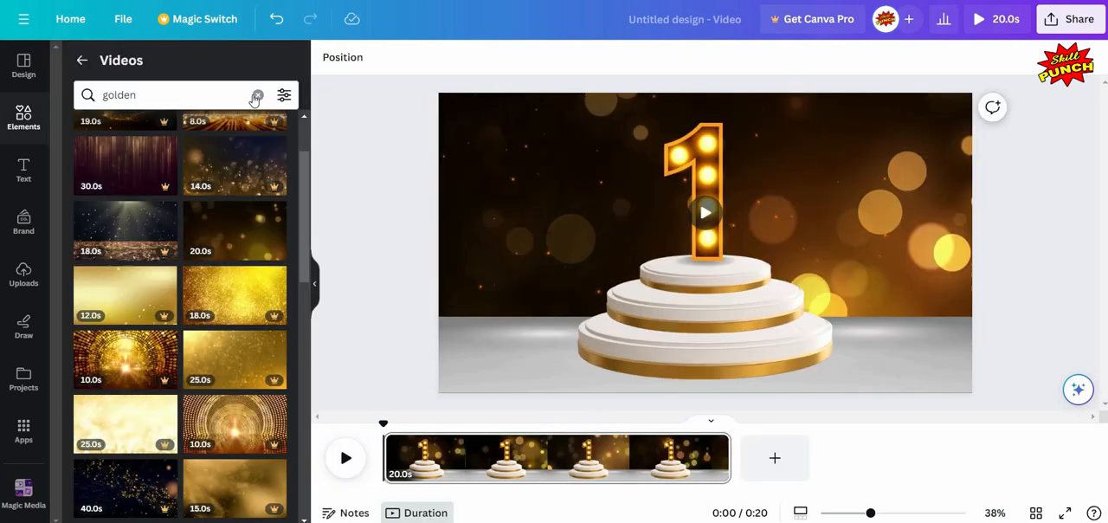
- Return to all elements, search for "fireworks" and limit the results to graphics
left_click(81, 59)
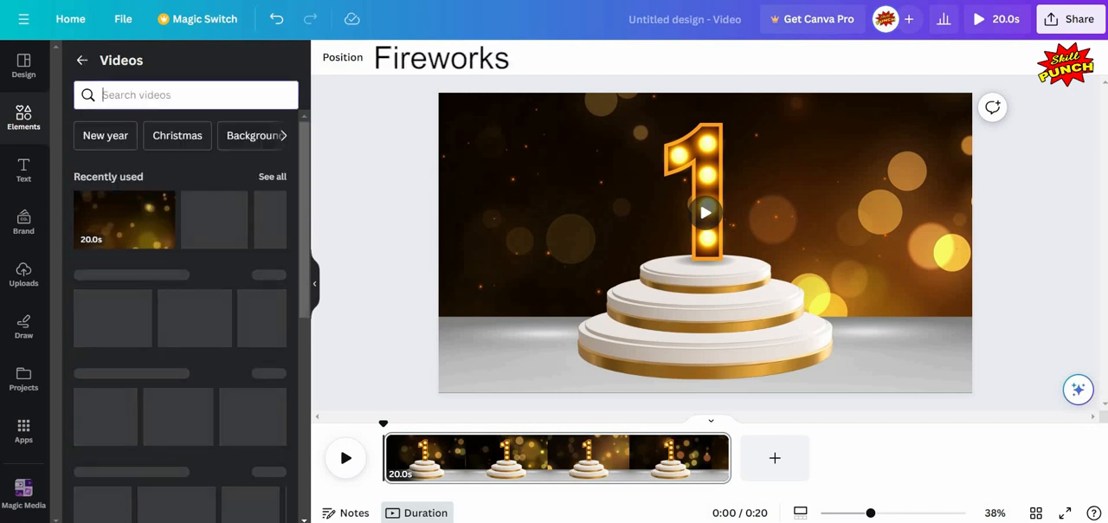
left_click(81, 60)
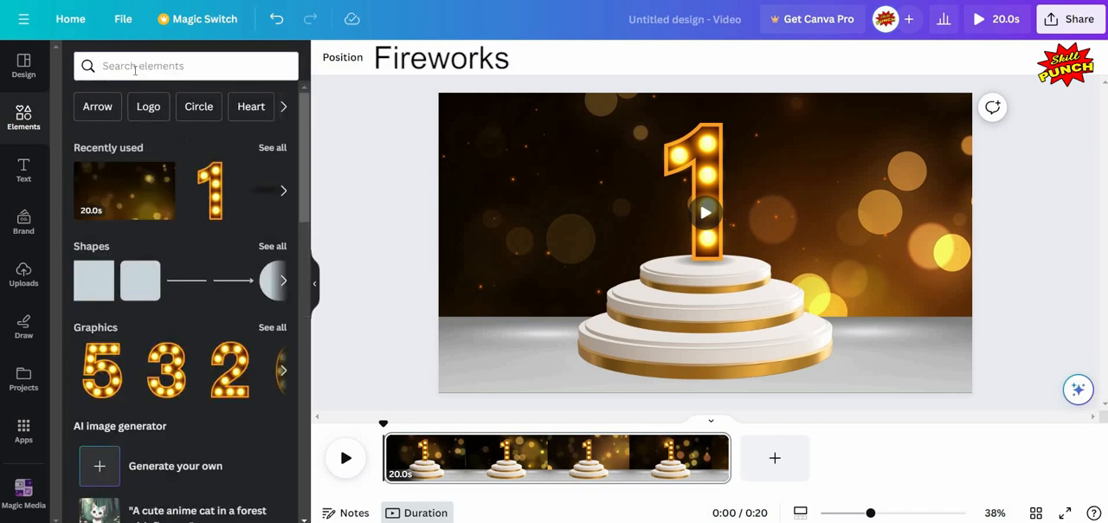
left_click(135, 67)
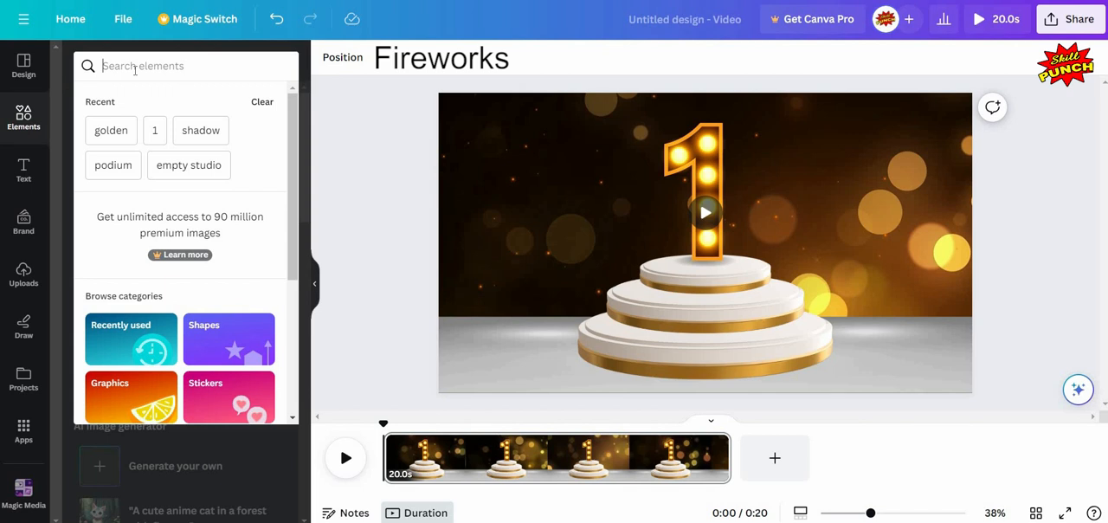
type("fireworks")
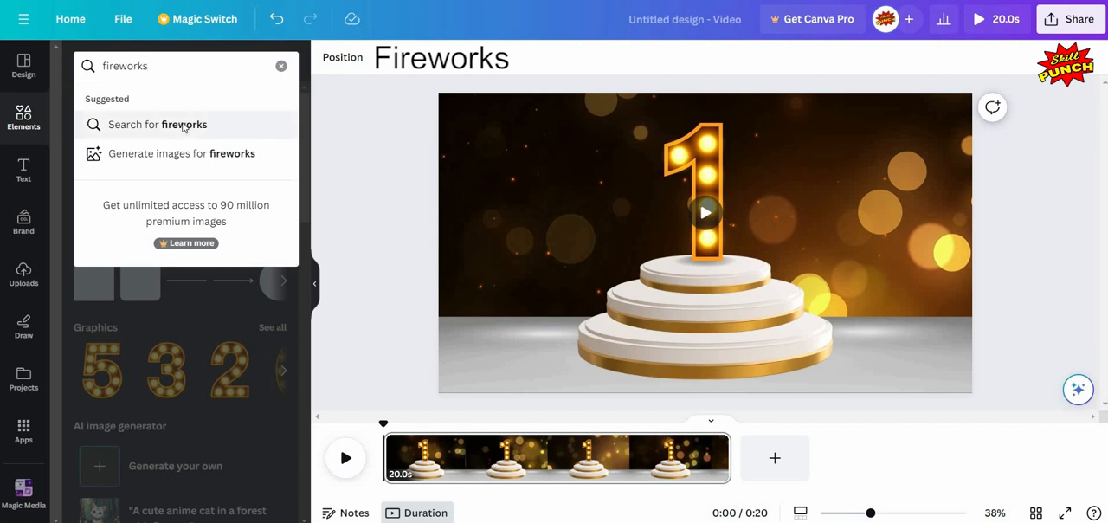
left_click(183, 125)
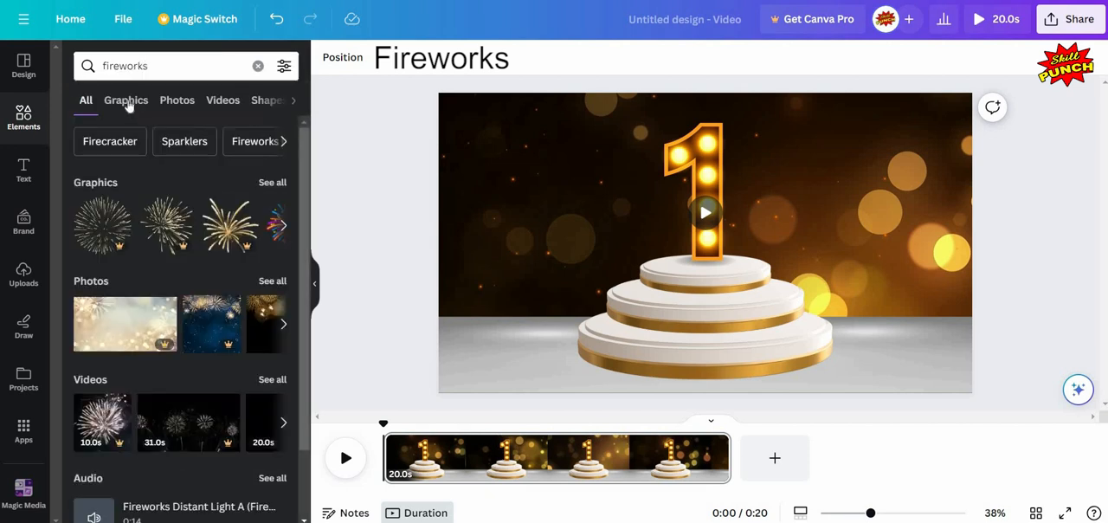
left_click(126, 101)
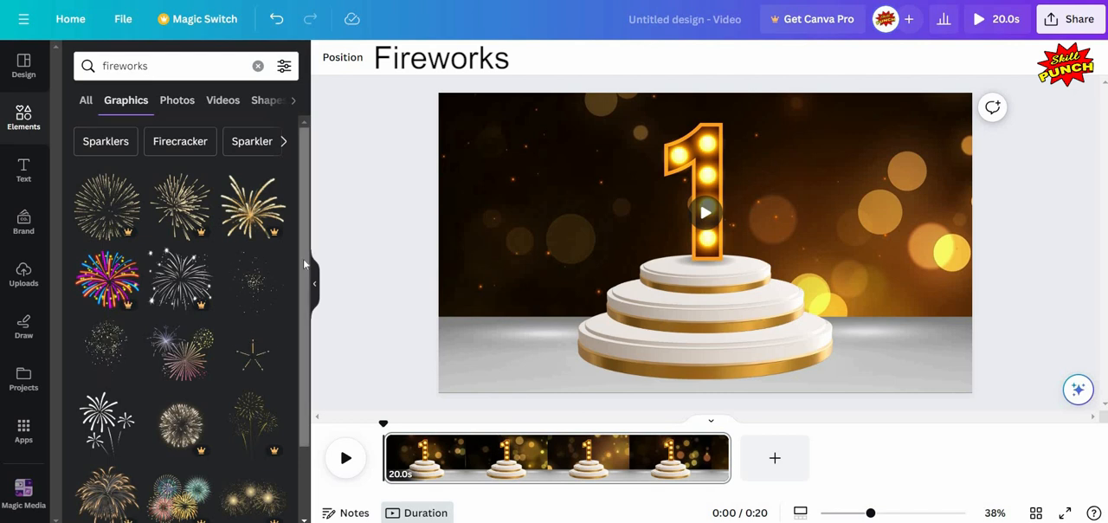
- Add the free animated "Fireworks Geometric Shapes" graphic to the page
left_click_drag(304, 239, 305, 302)
scroll(302, 279, "up", 1)
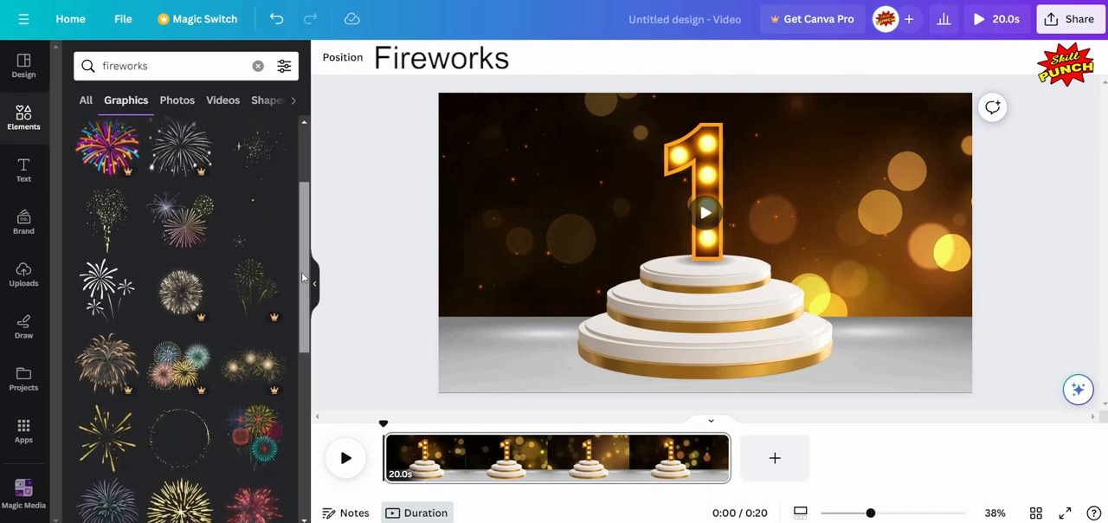
left_click(272, 211)
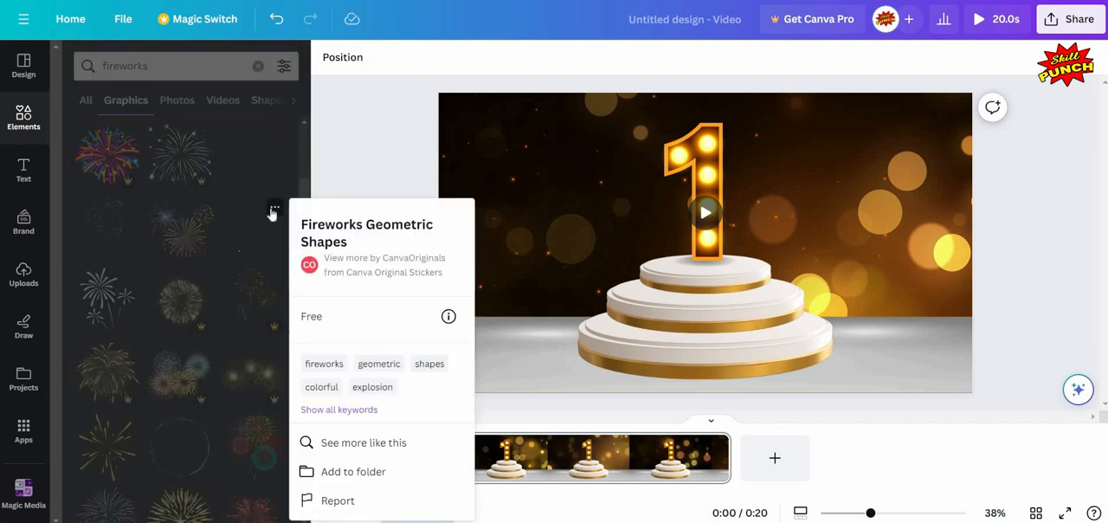
left_click(253, 228)
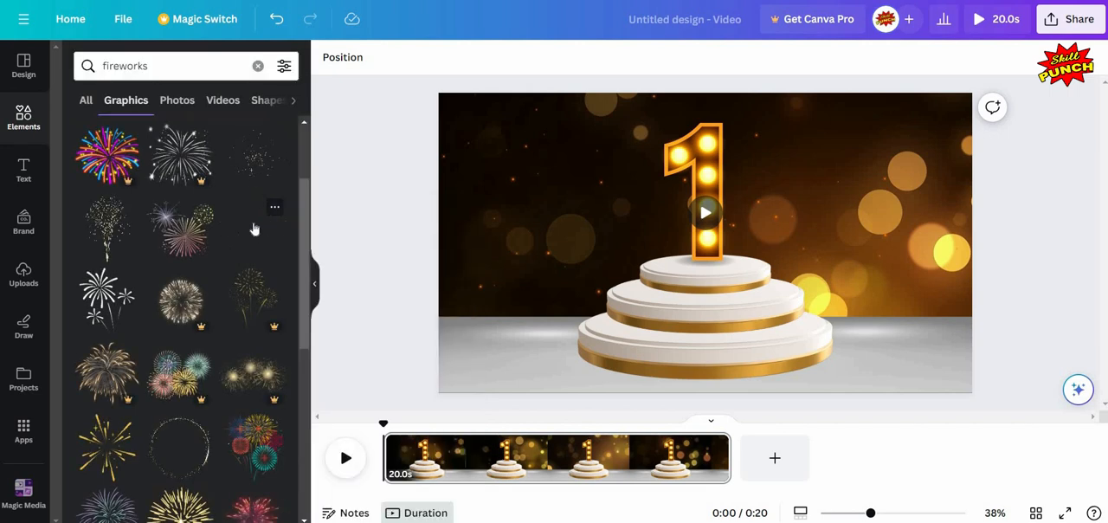
left_click(253, 228)
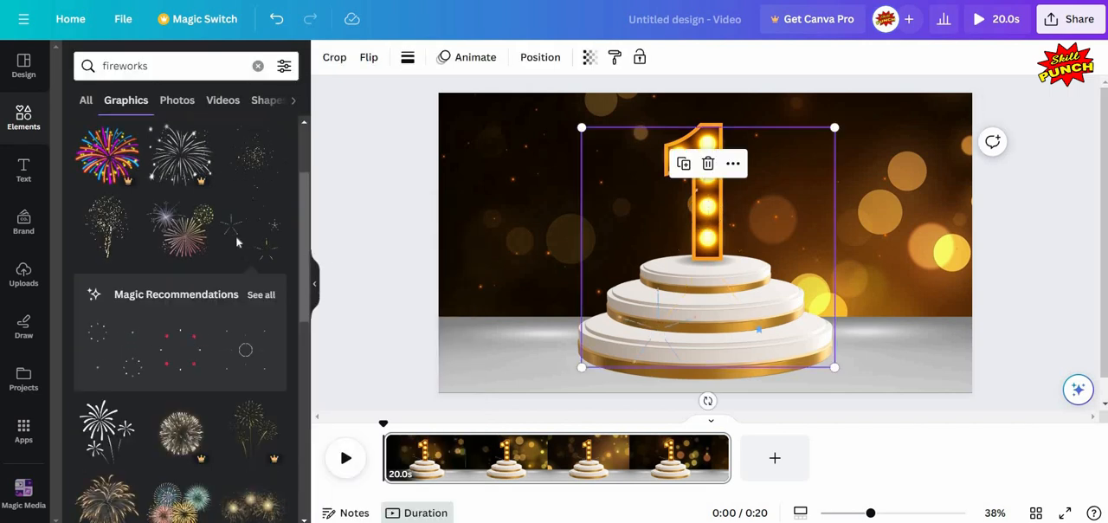
- Deselect the fireworks graphic and open the download settings for the video design
left_click(314, 284)
left_click(222, 235)
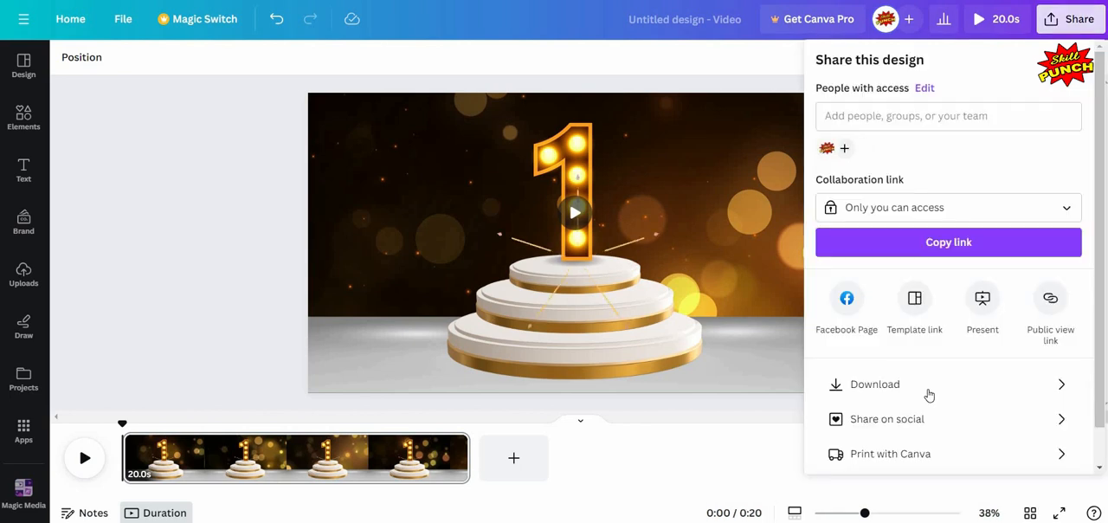
left_click(928, 392)
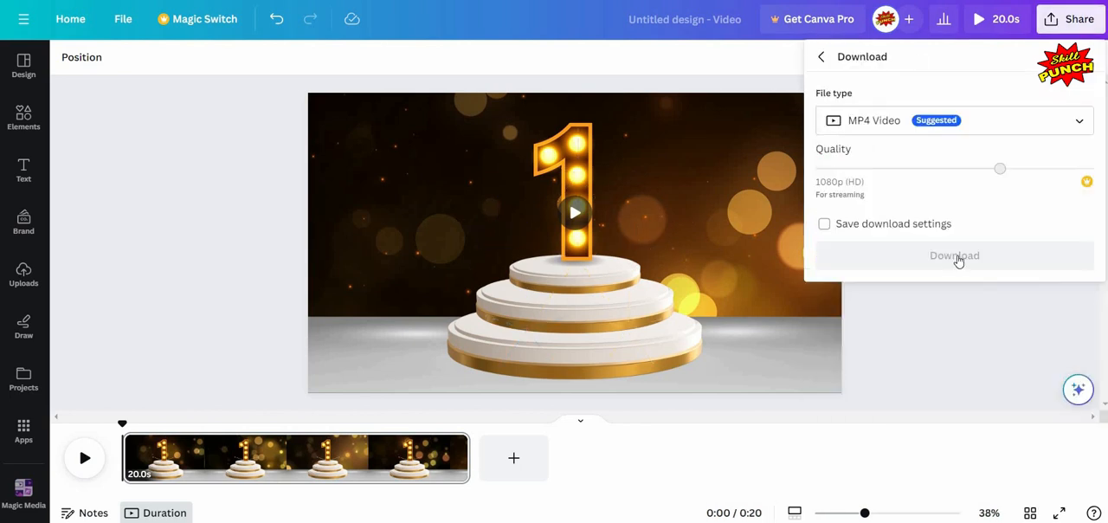